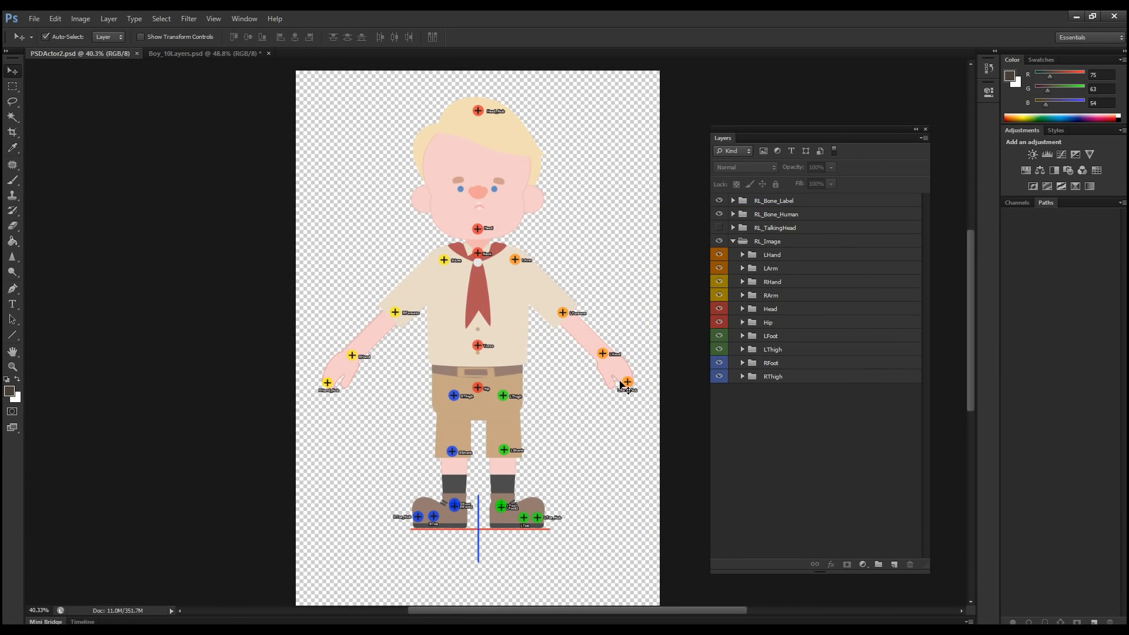
- Open Boy_Facialandhand.psd
left_click(35, 19)
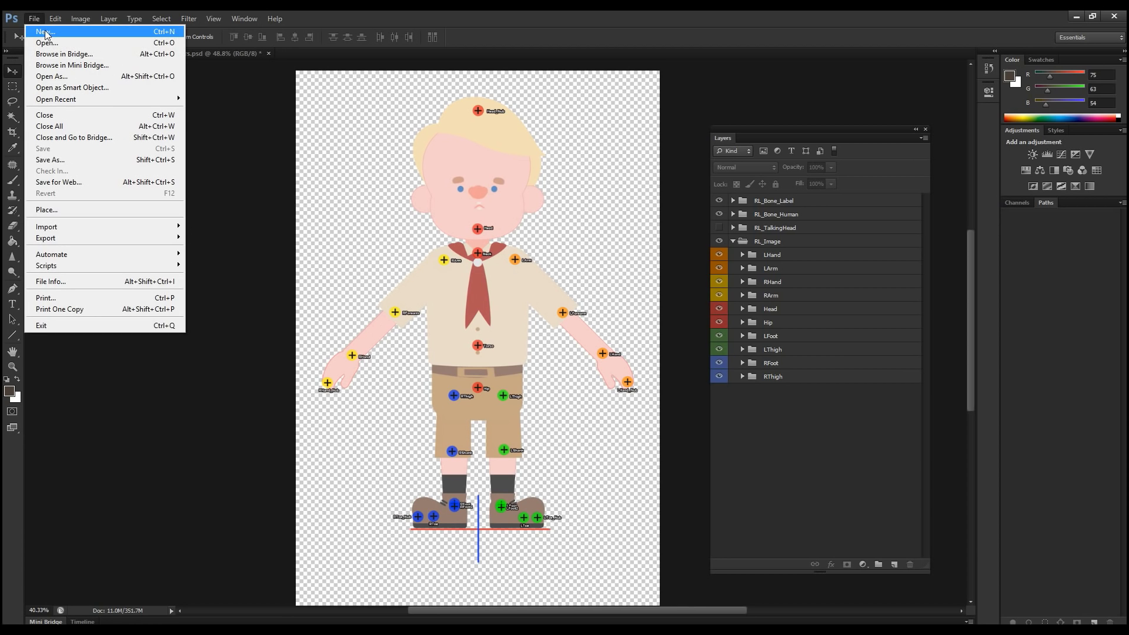
left_click(49, 43)
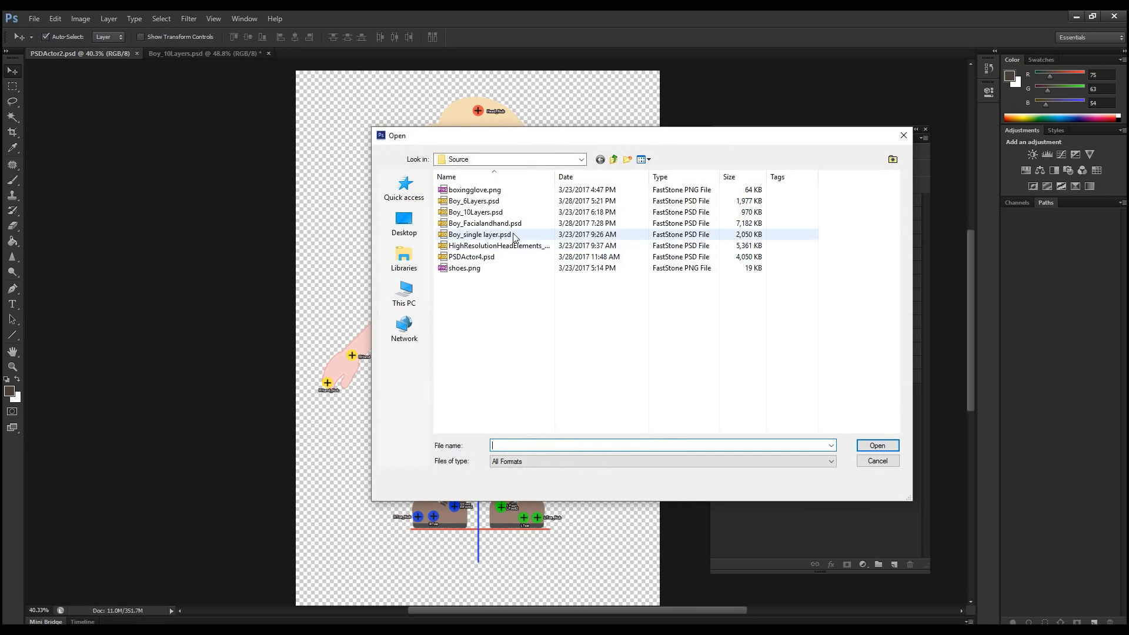
double_click(510, 224)
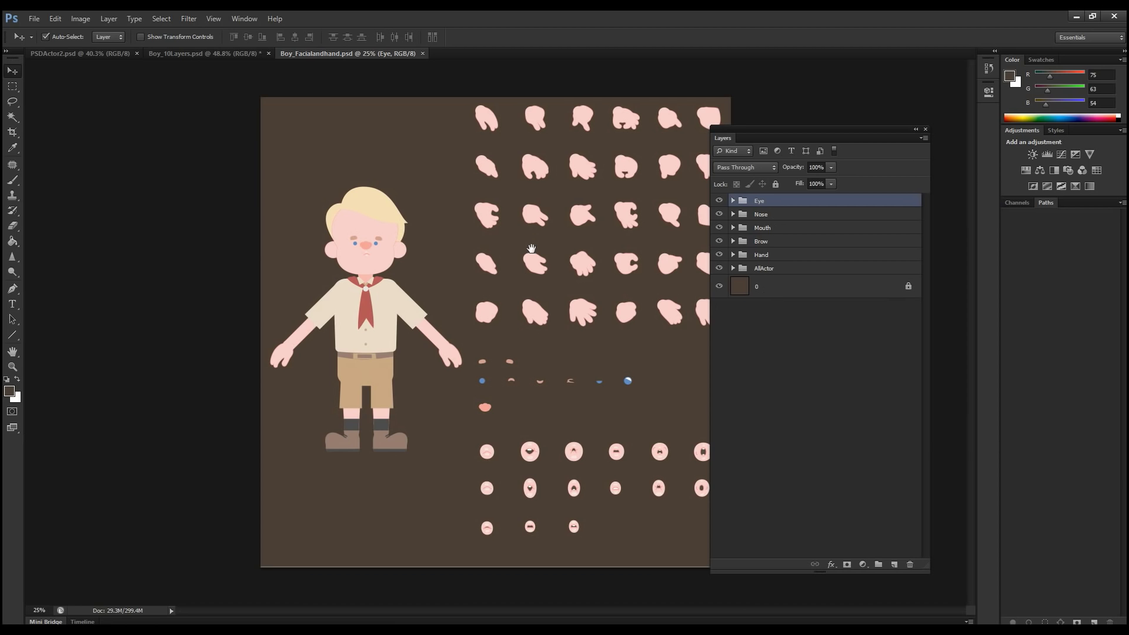
- Move the Layers panel aside and marquee-select all the hand-gesture sprites
left_click_drag(756, 127, 793, 111)
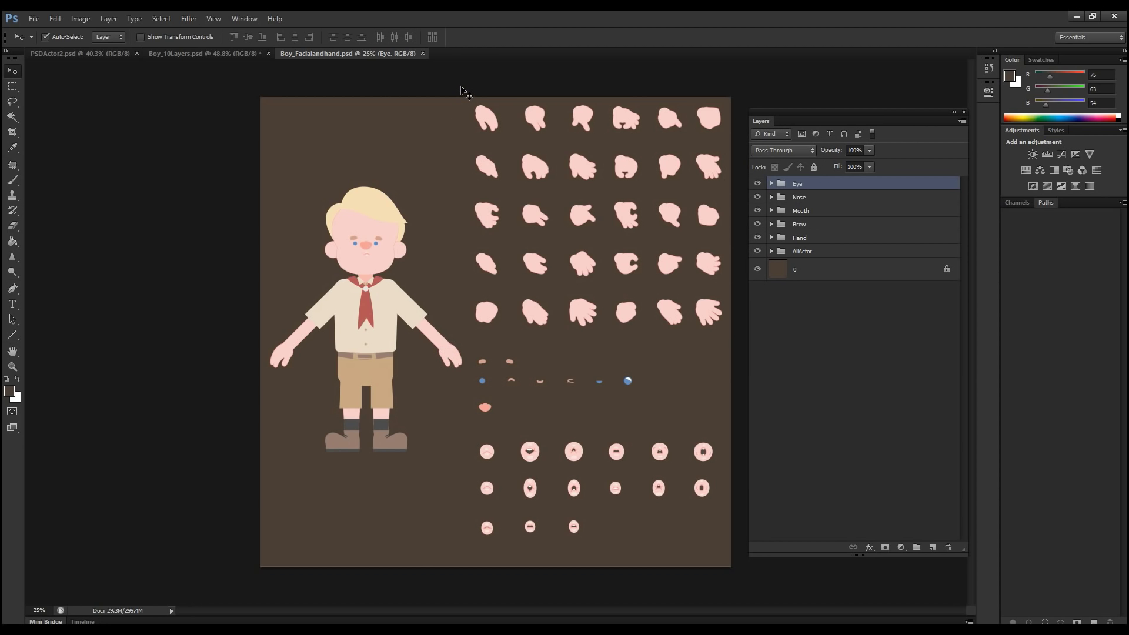
left_click_drag(469, 84, 579, 236)
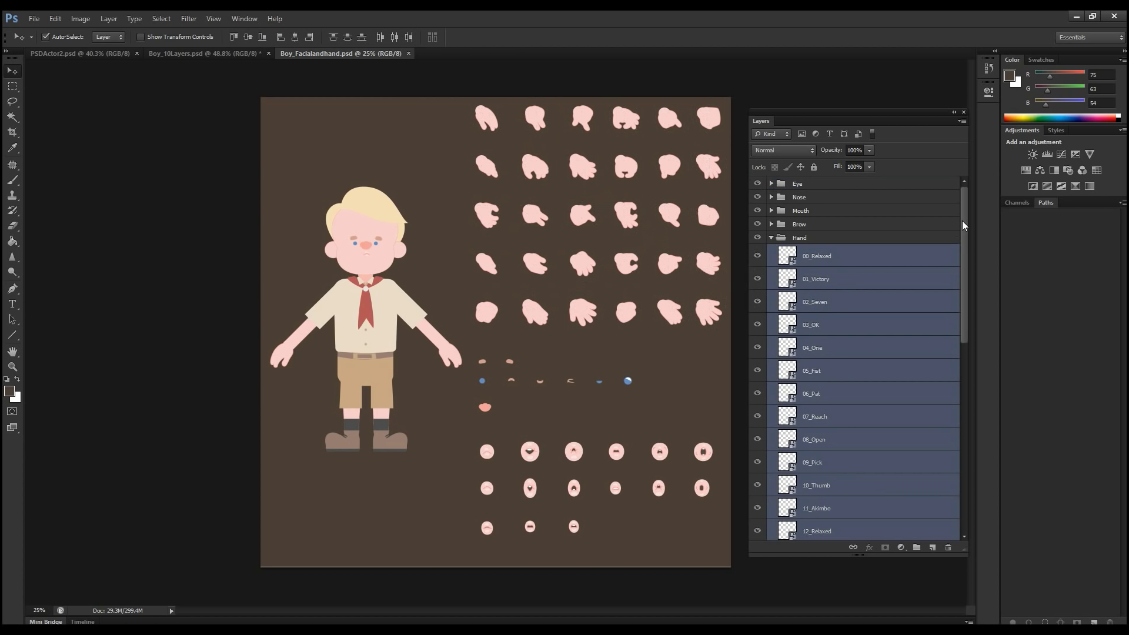
mouse_move(962, 222)
left_mouse_down()
mouse_move(969, 410)
mouse_move(950, 227)
left_mouse_up()
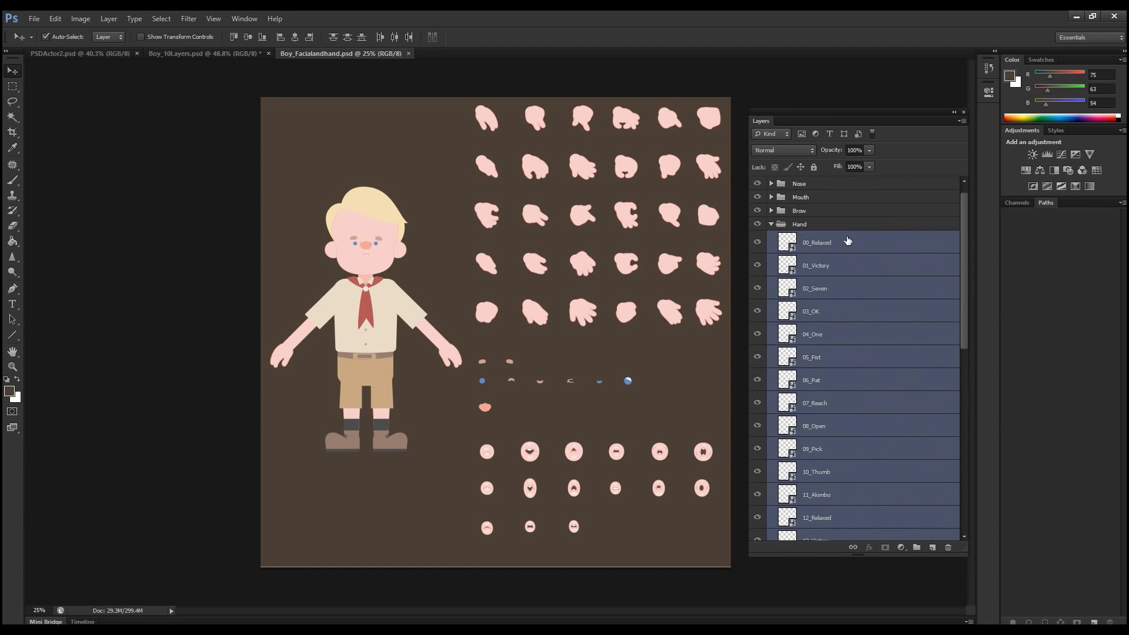
- Toggle visibility of the 00_Relaxed, 01_Victory and 02_Seven layers to identify their hands, then deselect
left_click(823, 245)
double_click(824, 244)
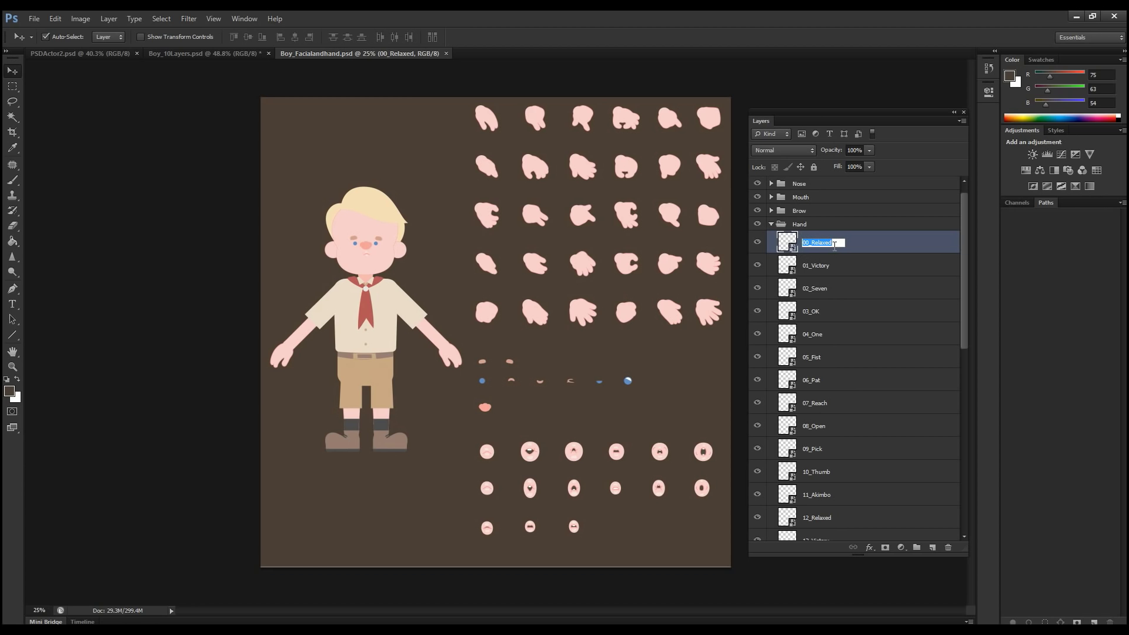
left_click(757, 243)
left_click(757, 244)
left_click(758, 266)
left_click(758, 265)
double_click(815, 266)
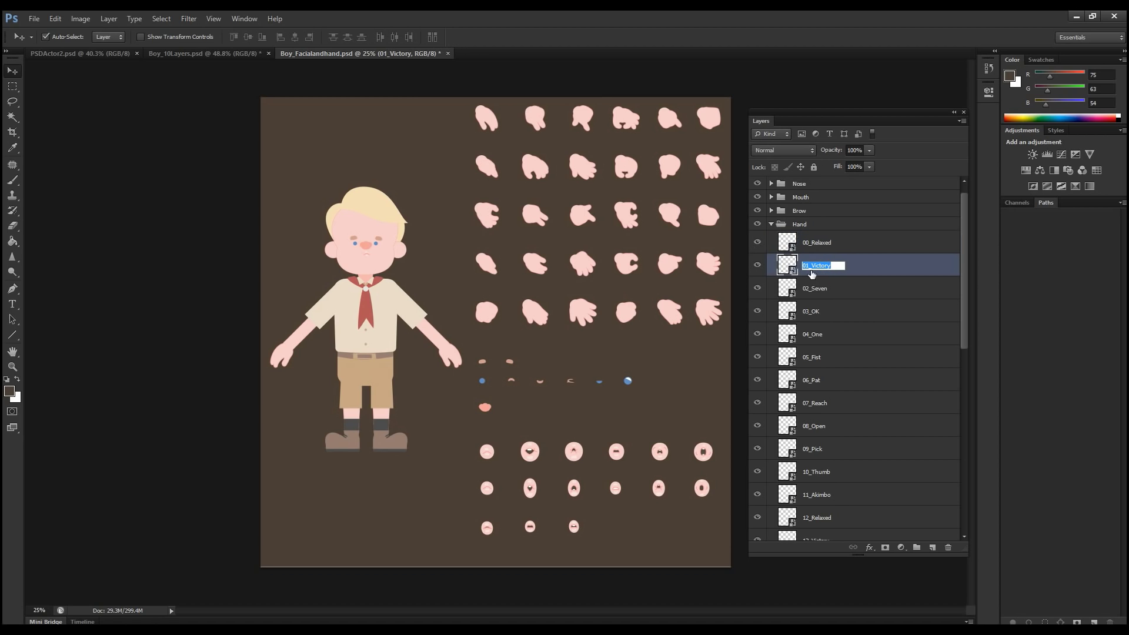
left_click(757, 289)
left_click(757, 288)
double_click(815, 289)
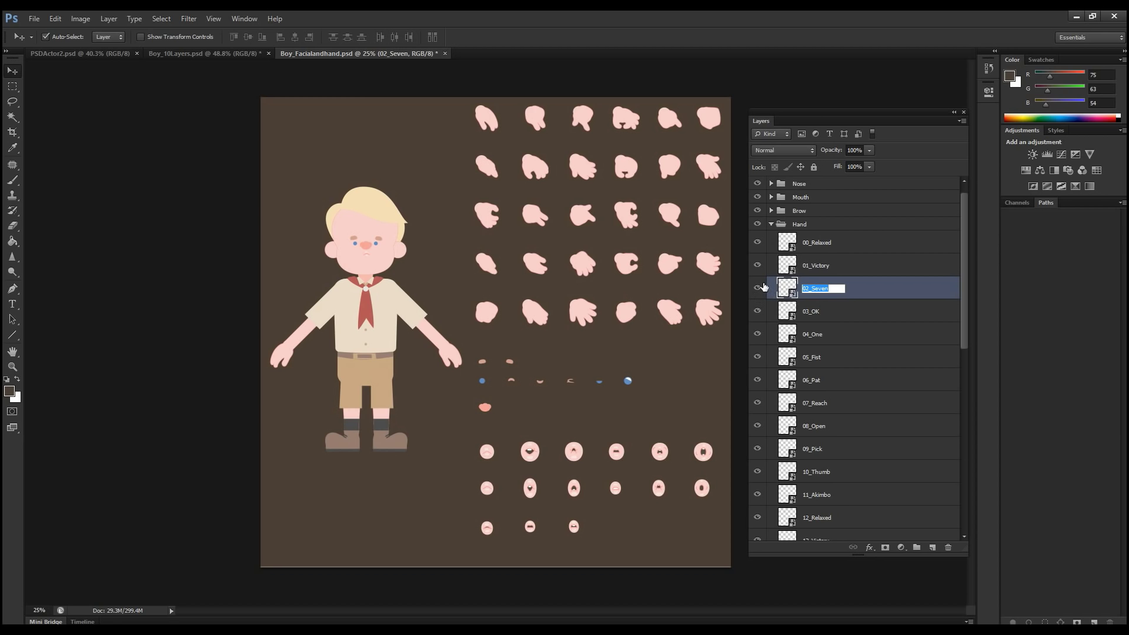
left_click(410, 235)
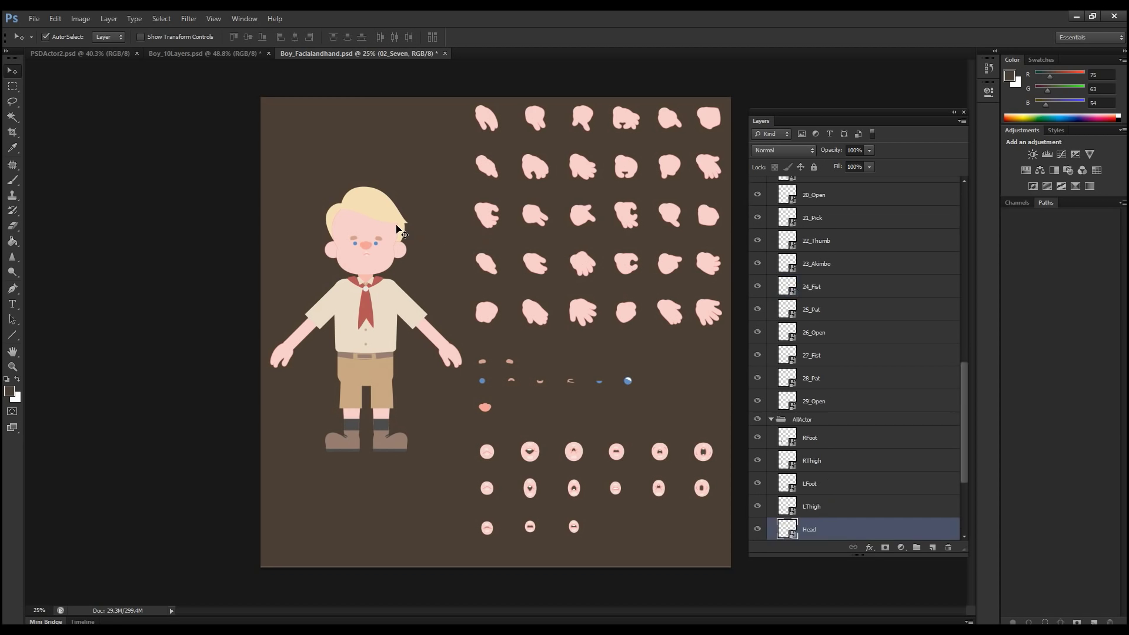
left_click(431, 175)
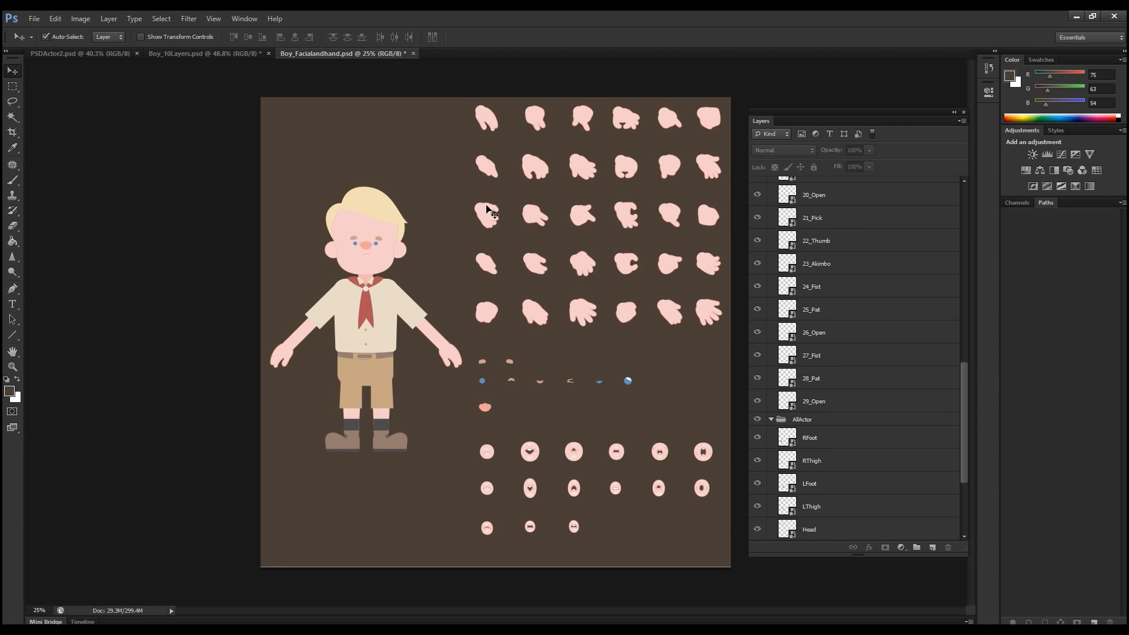
- Align all hand sprites by left and top edges, then select PSDActor2.psd's left-hand layer
left_click_drag(462, 98, 722, 329)
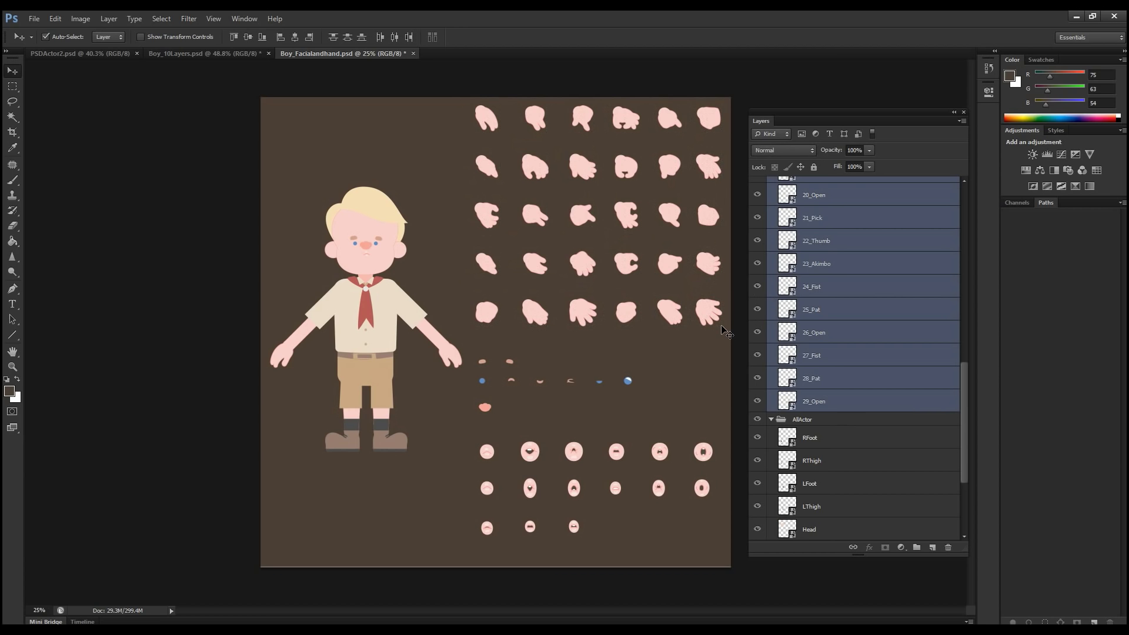
left_click(284, 36)
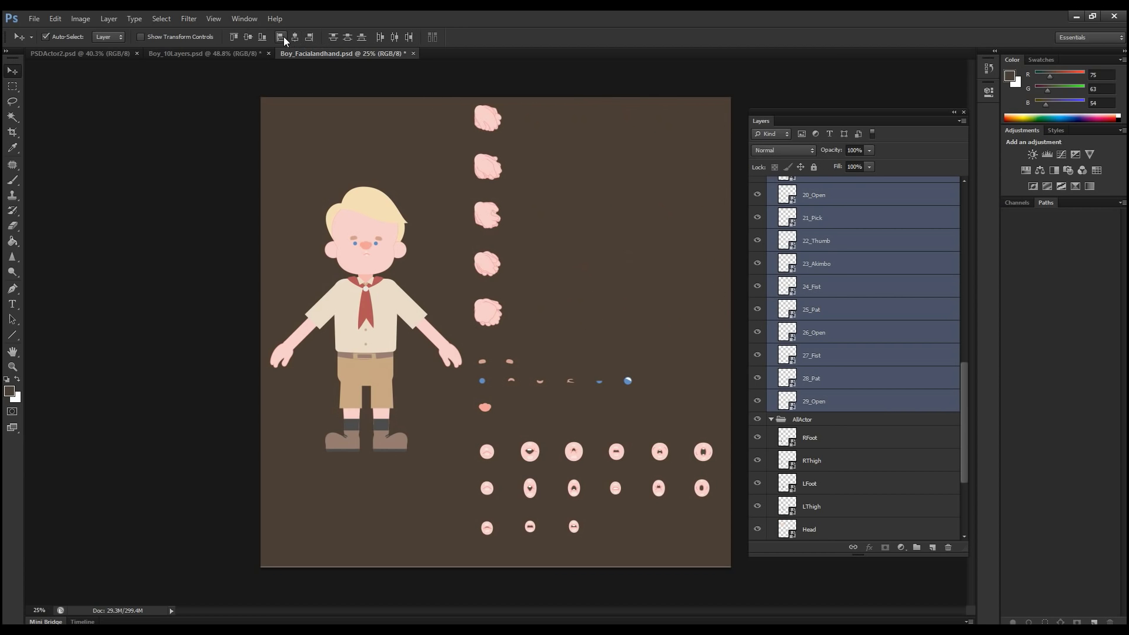
left_click(233, 37)
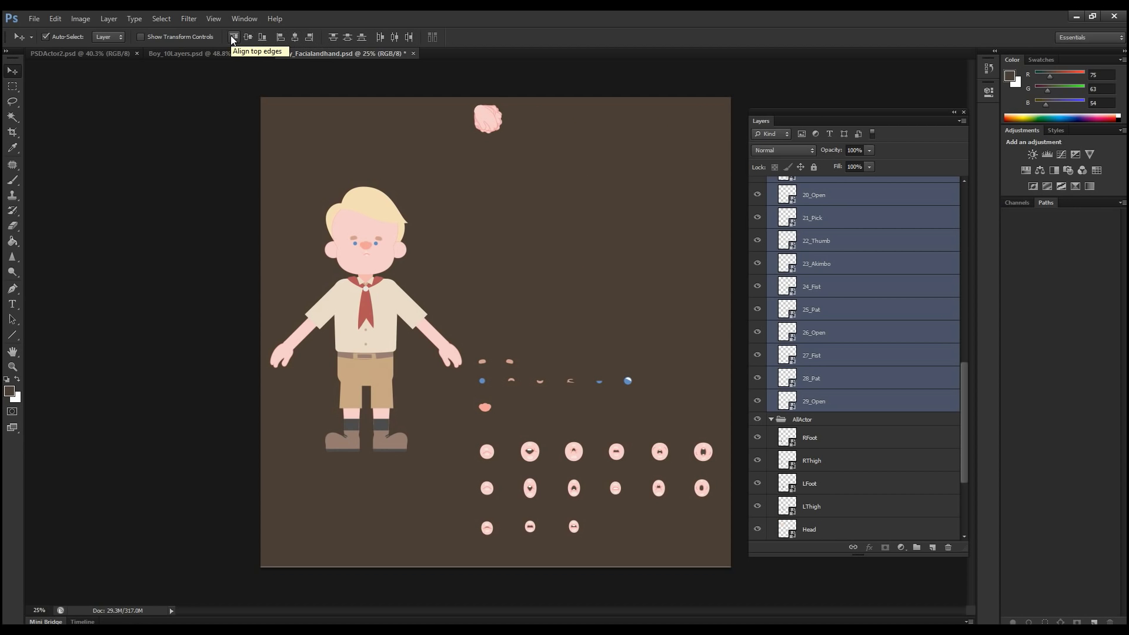
left_click(115, 52)
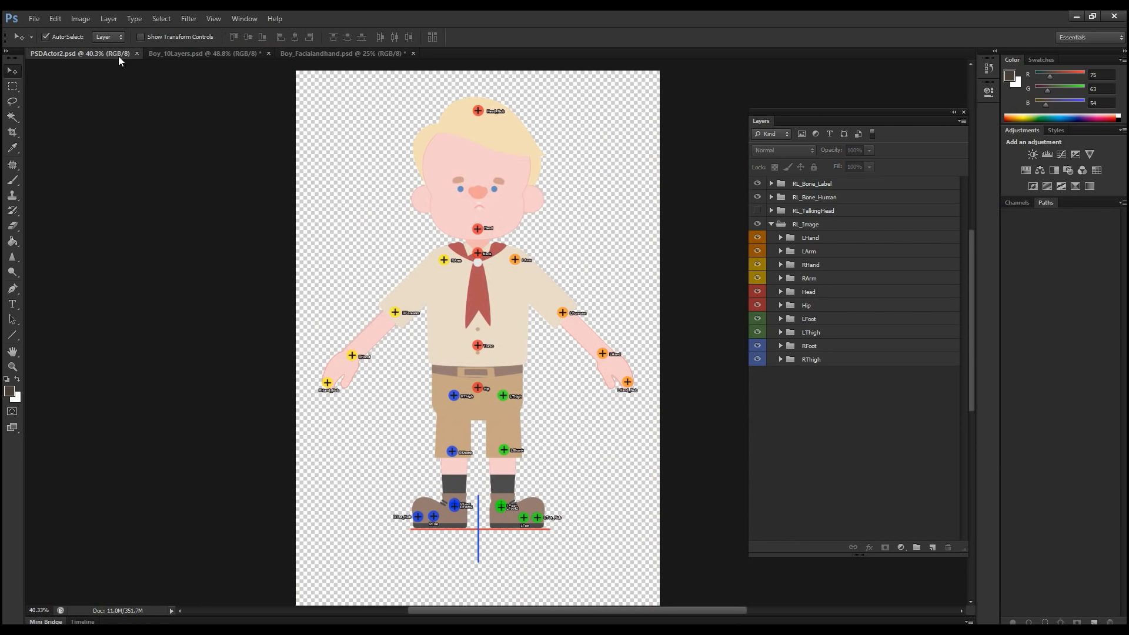
left_click(617, 372)
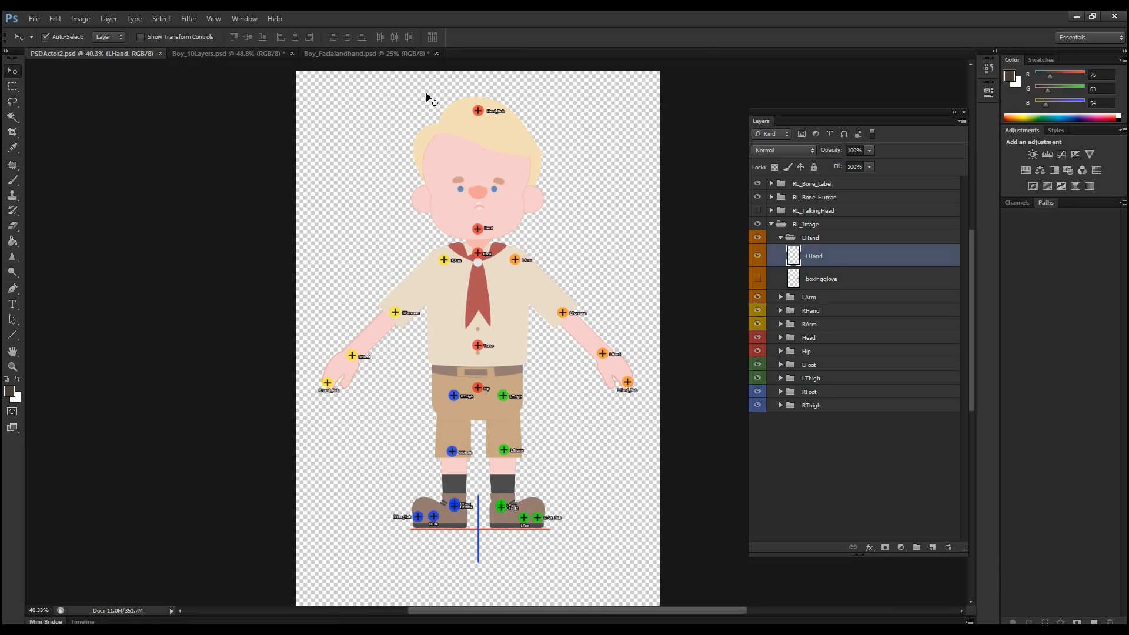
- Drag the stacked hand layers from Boy_Facialandhand.psd onto the PSDActor2.psd character's left hand
left_click(367, 53)
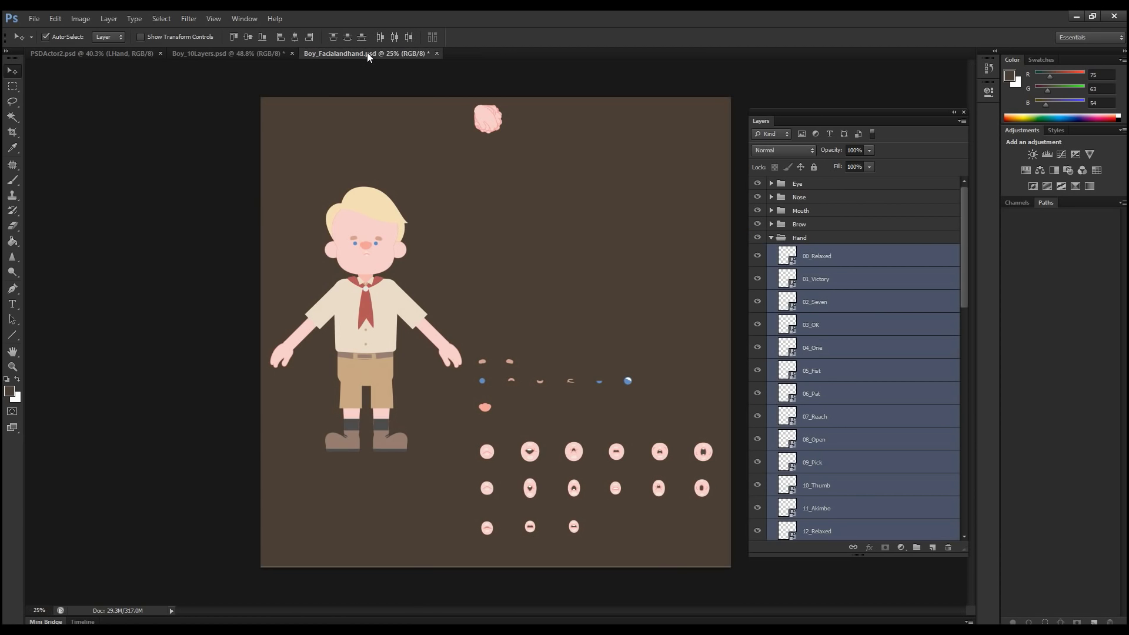
left_click_drag(484, 130, 626, 357)
left_click_drag(960, 217, 968, 435)
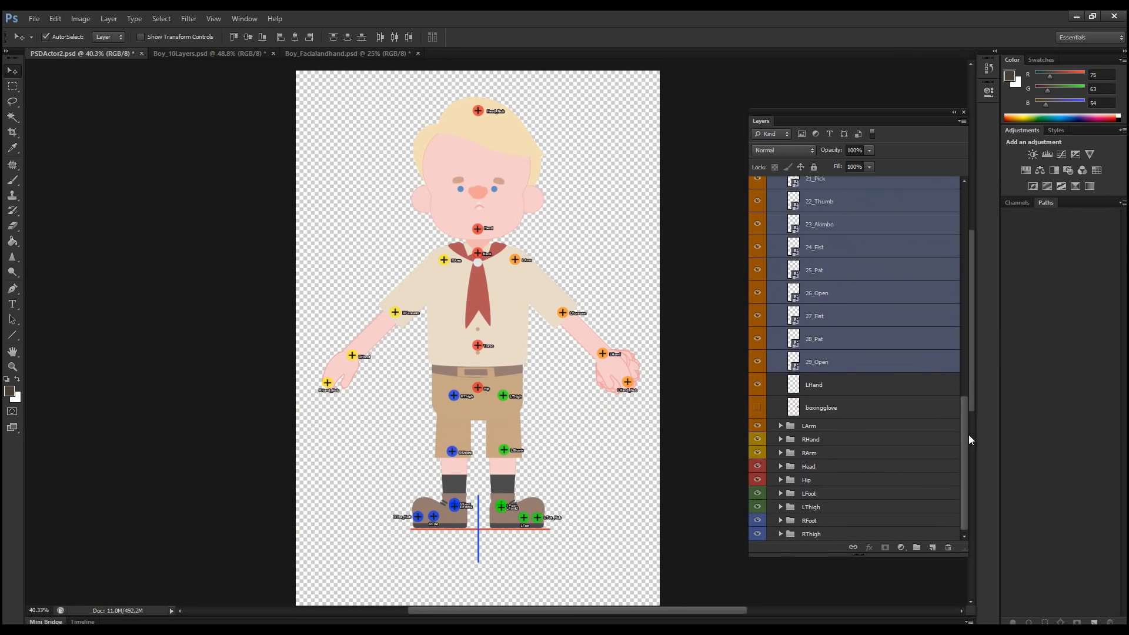
- Delete the old LHand layer
left_click(805, 384)
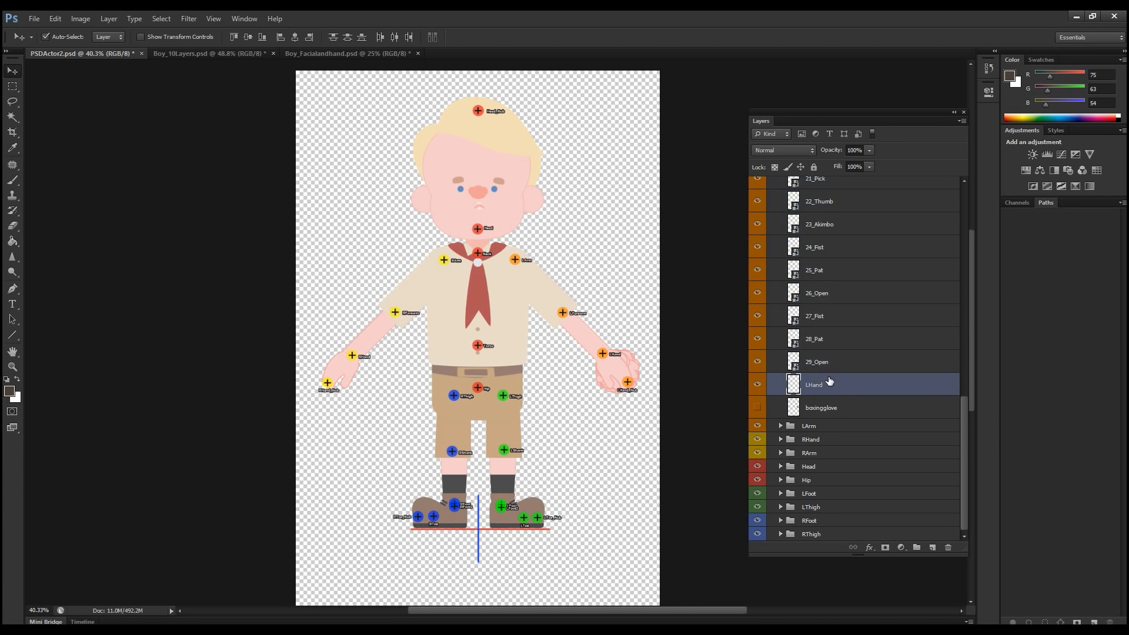
left_click(948, 548)
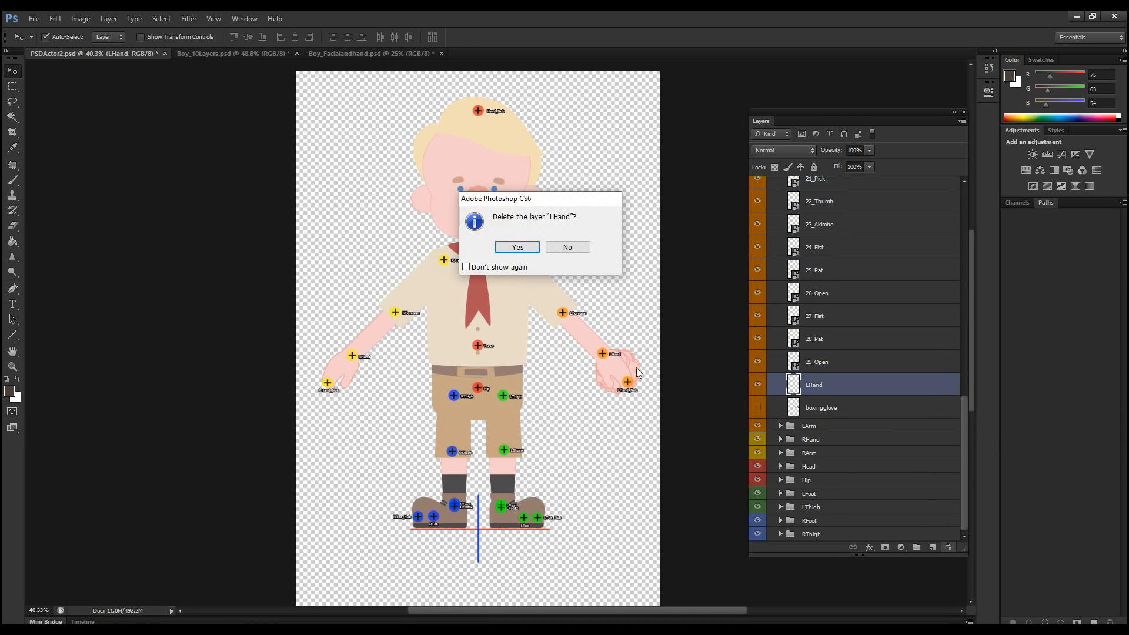
left_click(518, 246)
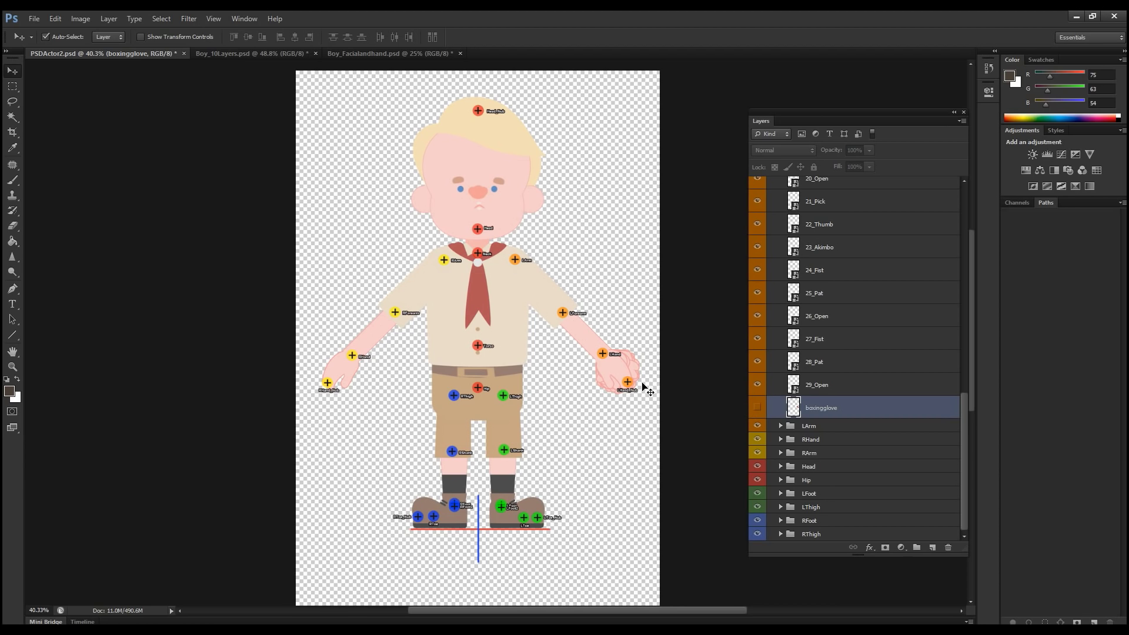
- Hide gestures 01_Victory through 29_Open, leaving 00_Relaxed visible, and collapse the LHand group
left_click_drag(757, 384, 760, 203)
scroll(765, 249, "up", 3)
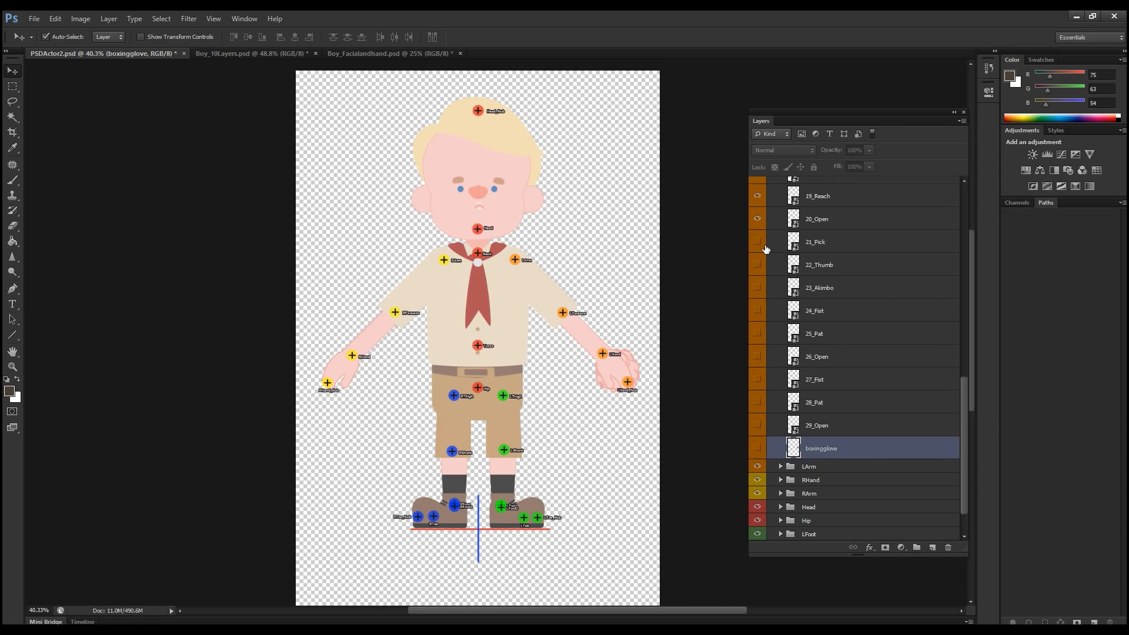
scroll(766, 250, "up", 3)
left_click_drag(756, 477, 759, 203)
scroll(768, 305, "up", 4)
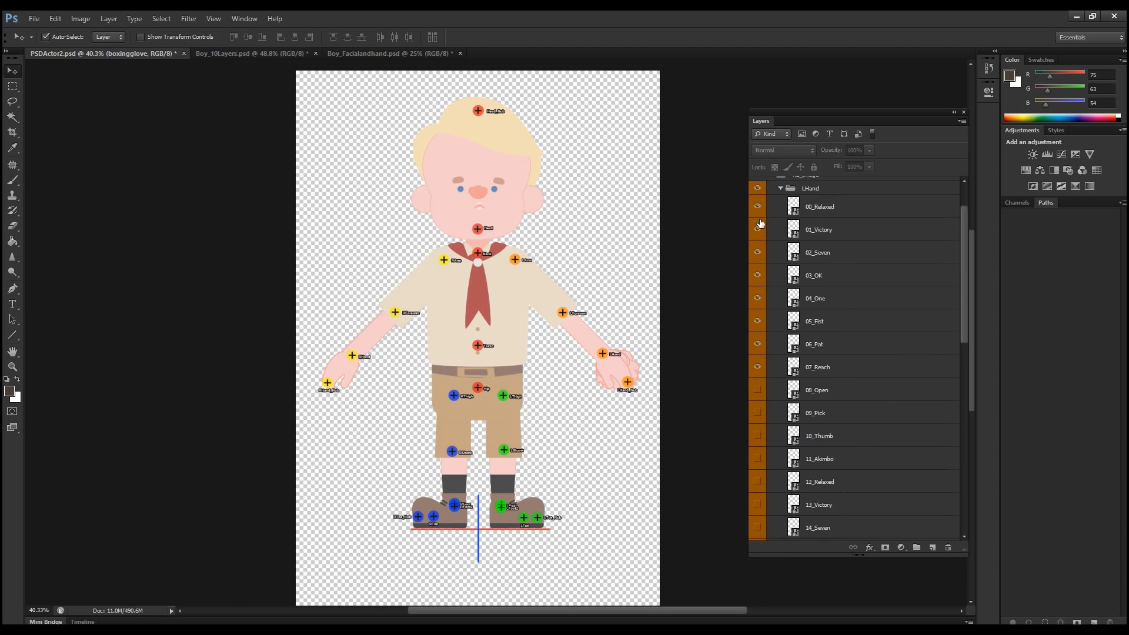
left_click_drag(757, 424, 757, 284)
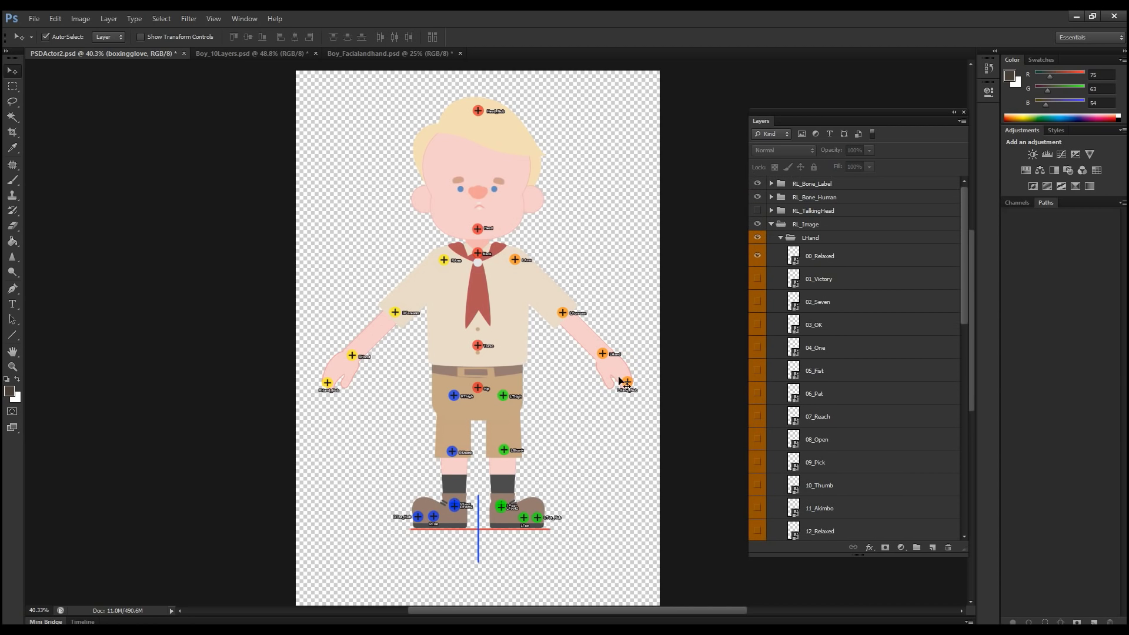
left_click(781, 237)
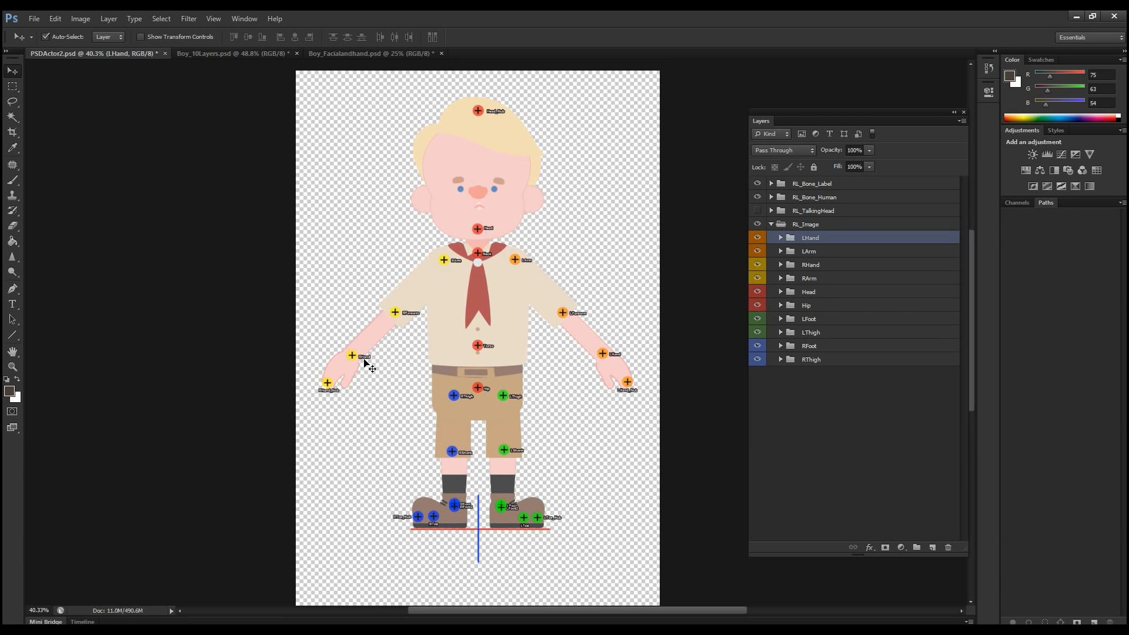
- Flip the stacked hand sprites in Boy_Facialandhand.psd horizontally using Free Transform
left_click(344, 366)
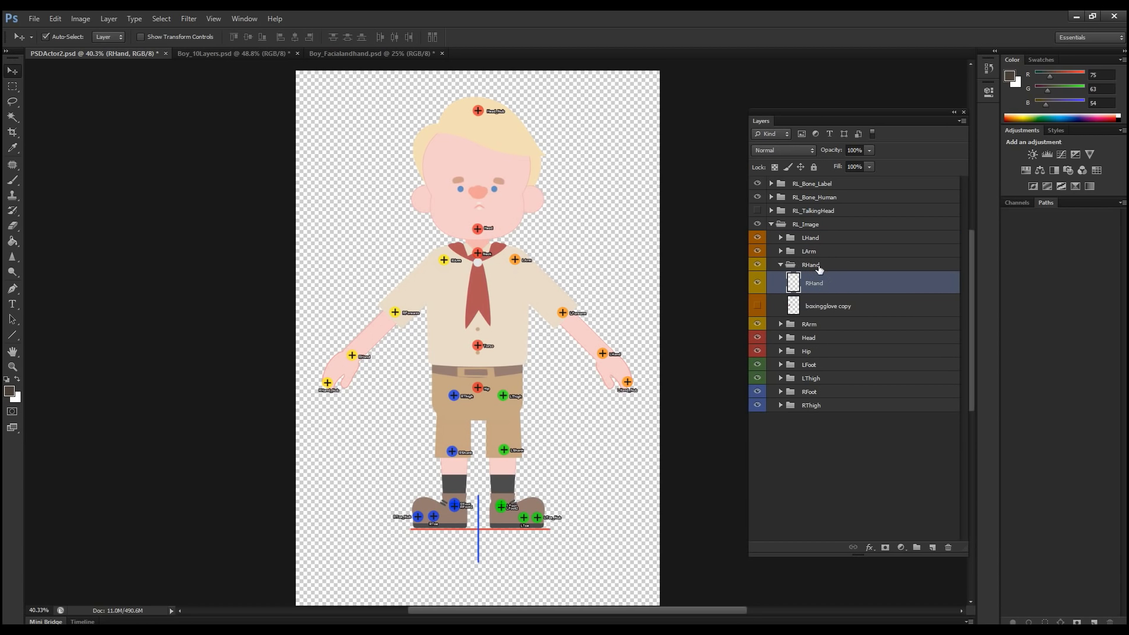
left_click(365, 55)
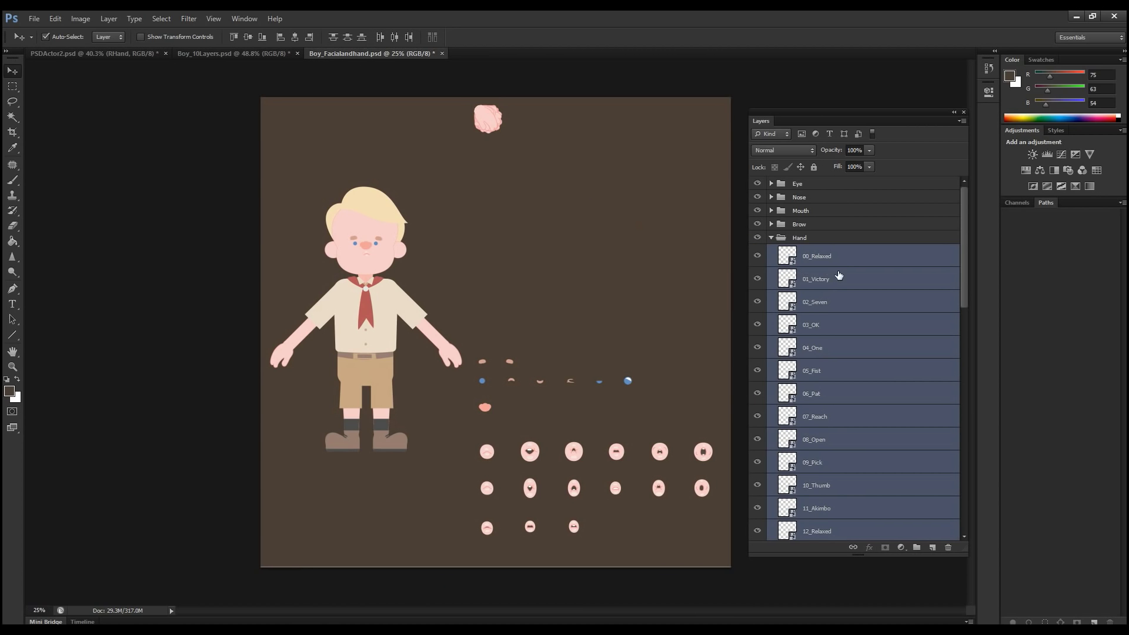
left_click(41, 19)
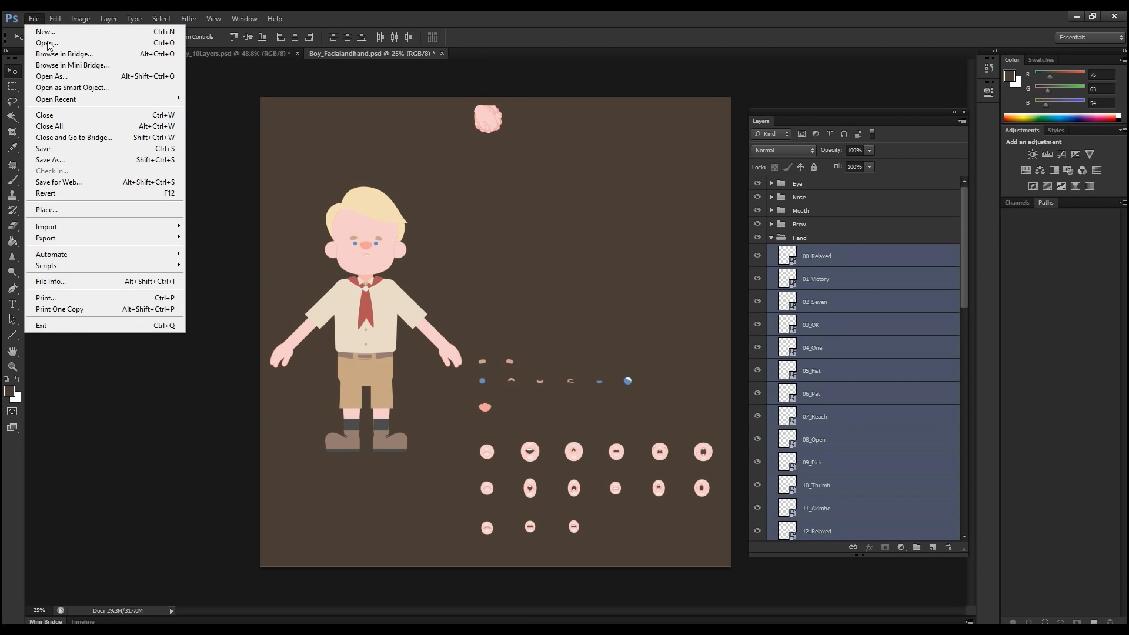
mouse_move(55, 18)
left_click(76, 235)
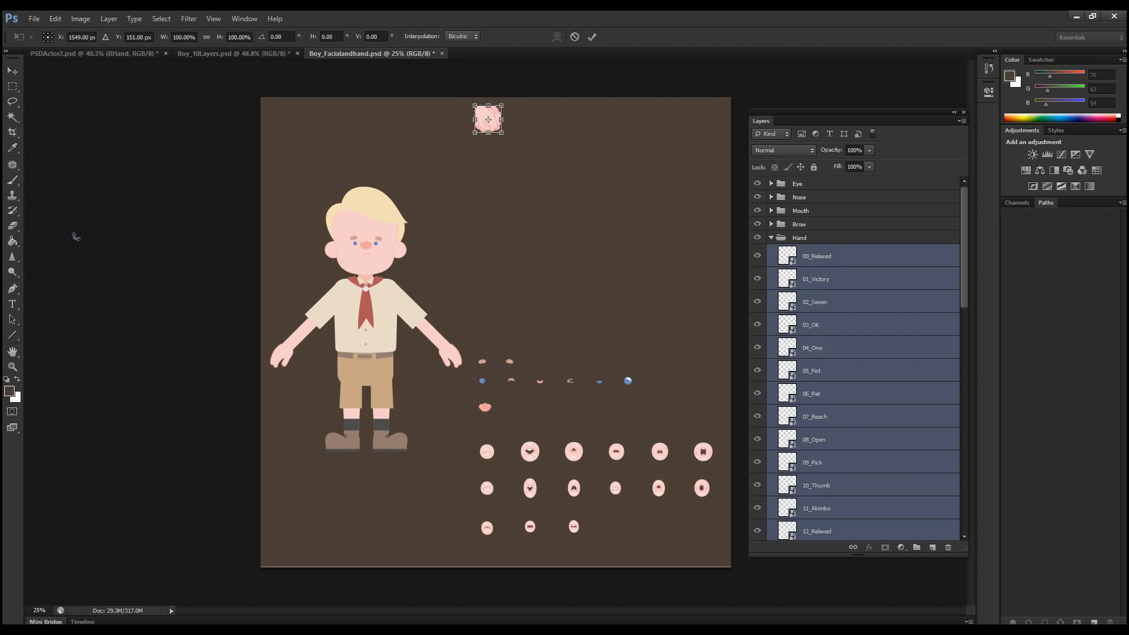
right_click(495, 126)
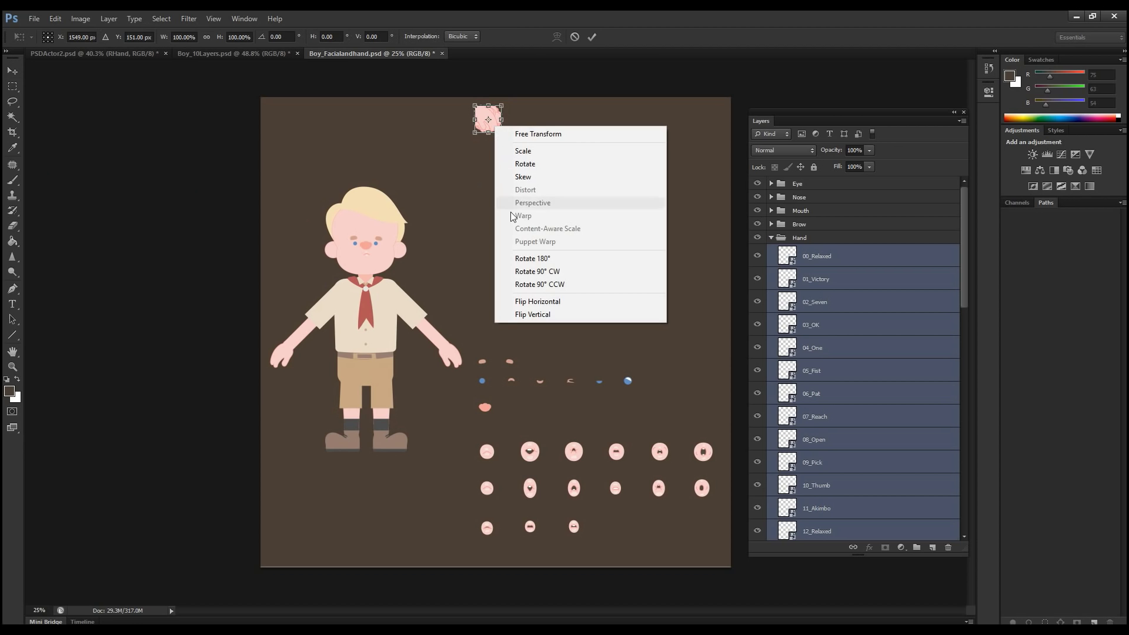
left_click(523, 303)
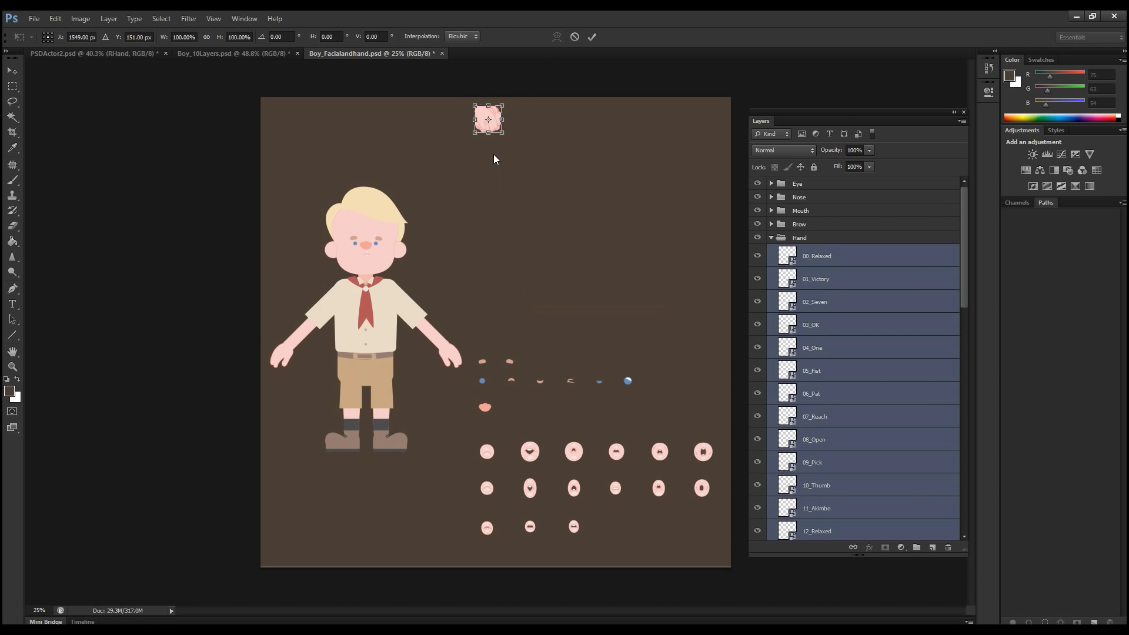
key("Return")
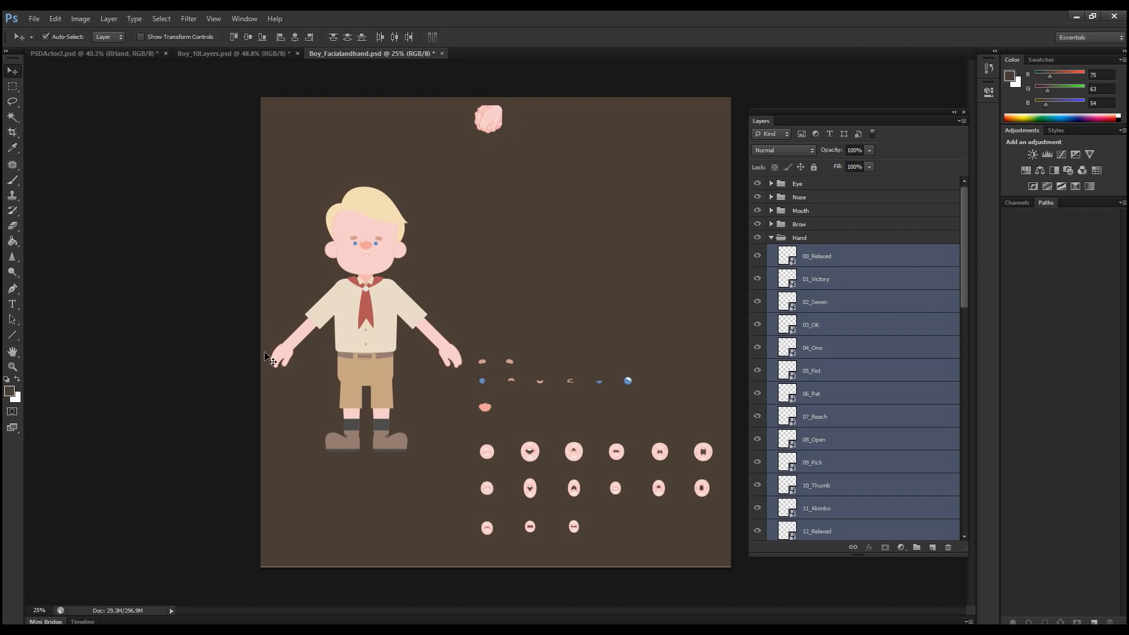
- Drag the flipped hand layers into PSDActor2.psd and place them on the boy's right wrist
left_click_drag(494, 121, 360, 420)
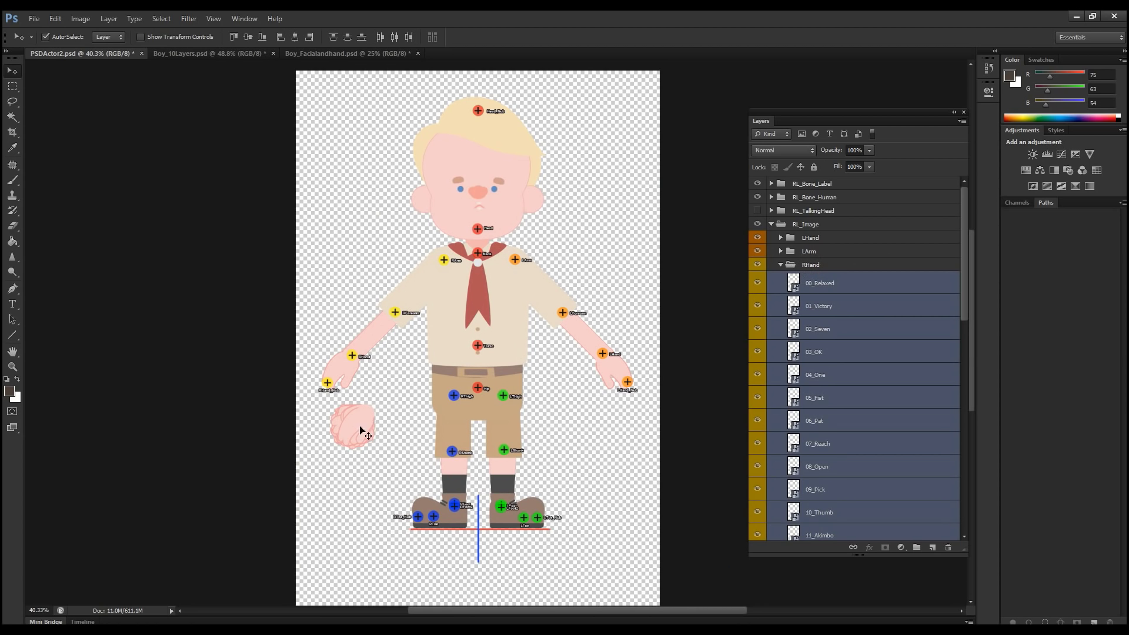
left_click_drag(357, 429, 341, 368)
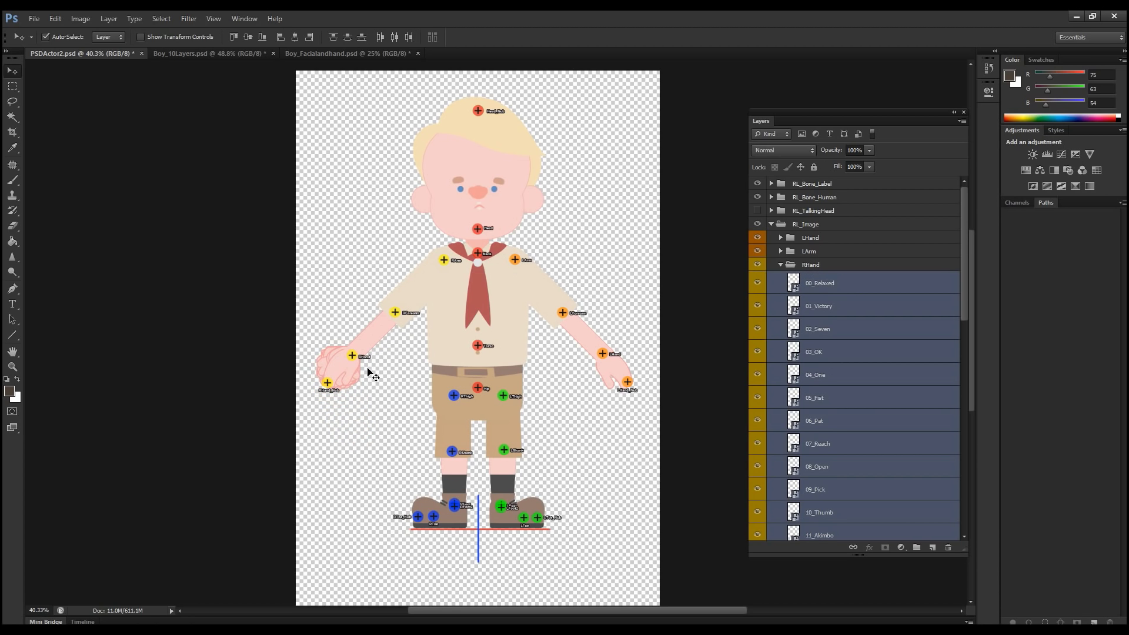
left_click_drag(962, 232, 954, 445)
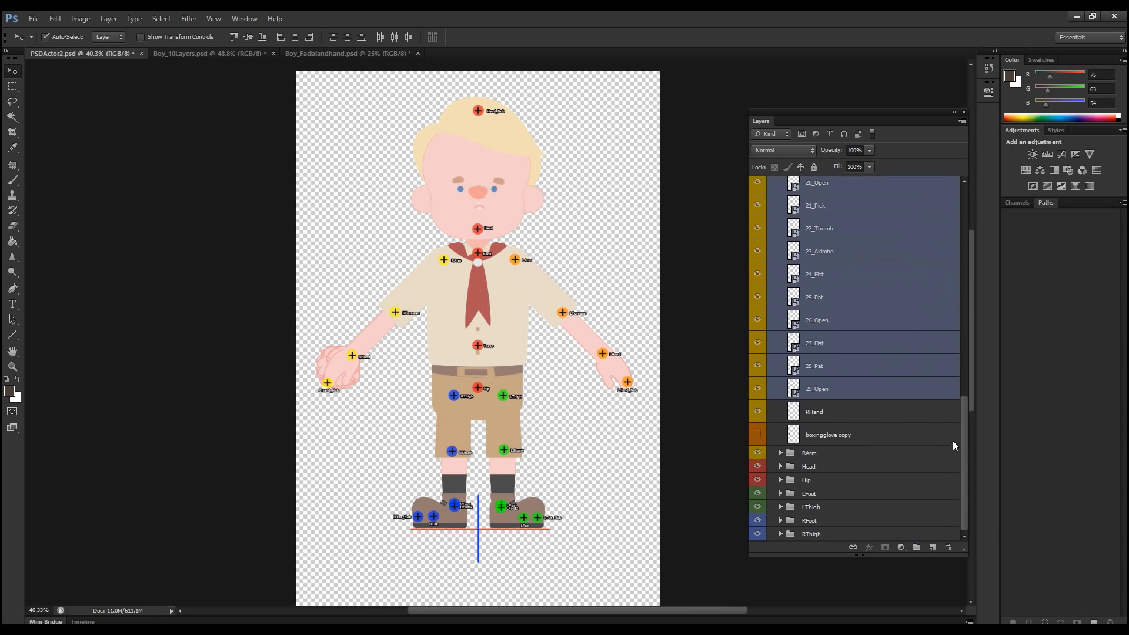
- Delete the old RHand layer
left_click(825, 411)
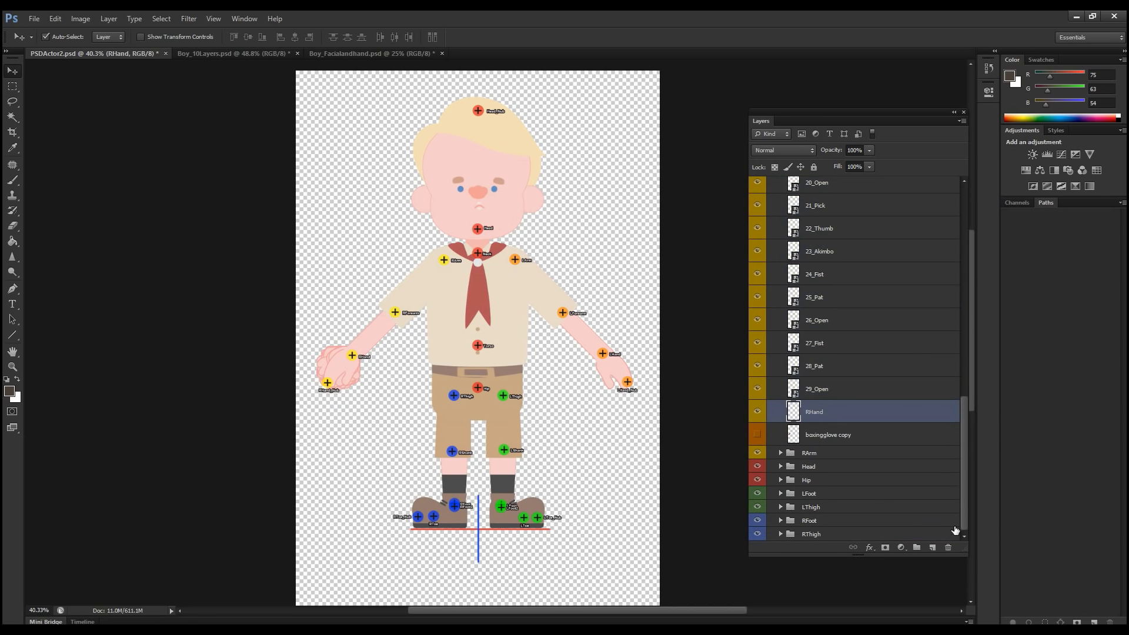
left_click(947, 547)
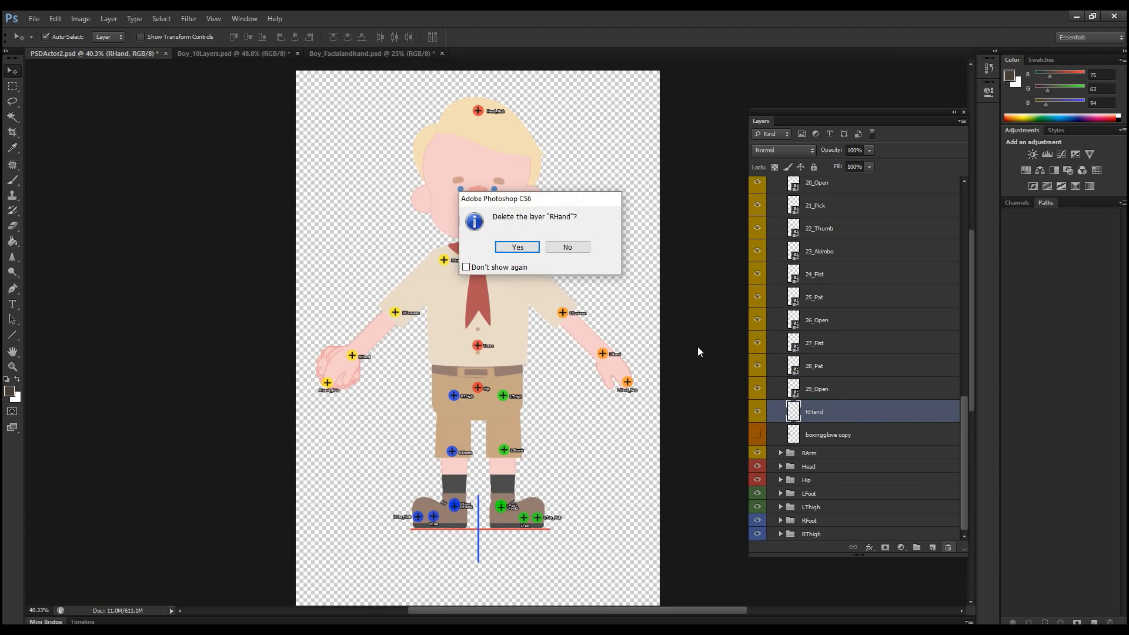
left_click(532, 252)
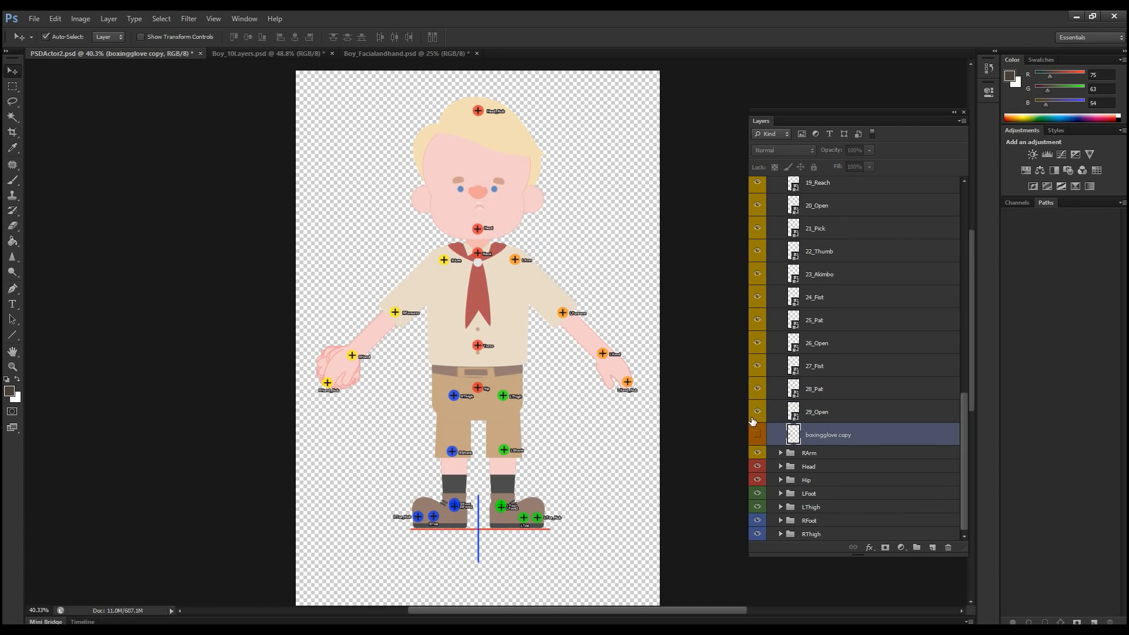
- Hide hand poses 01_Victory through 29_Open so only 00_Relaxed stays visible
left_click_drag(753, 416, 759, 198)
scroll(775, 251, "up", 3)
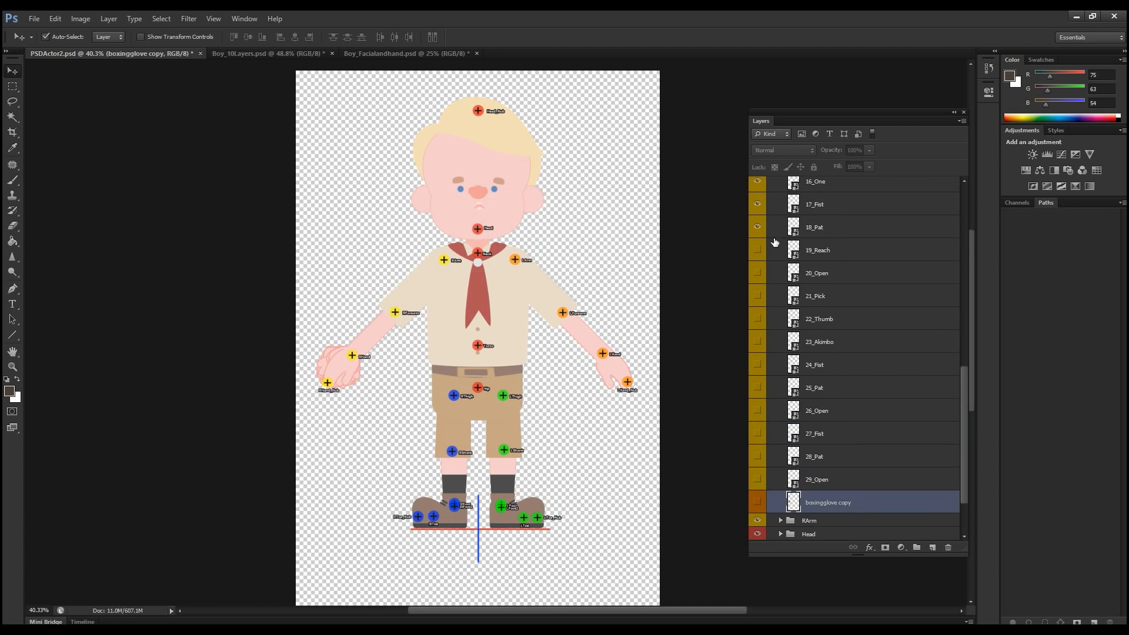
scroll(774, 282, "up", 6)
left_click_drag(757, 429, 759, 200)
scroll(765, 296, "up", 8)
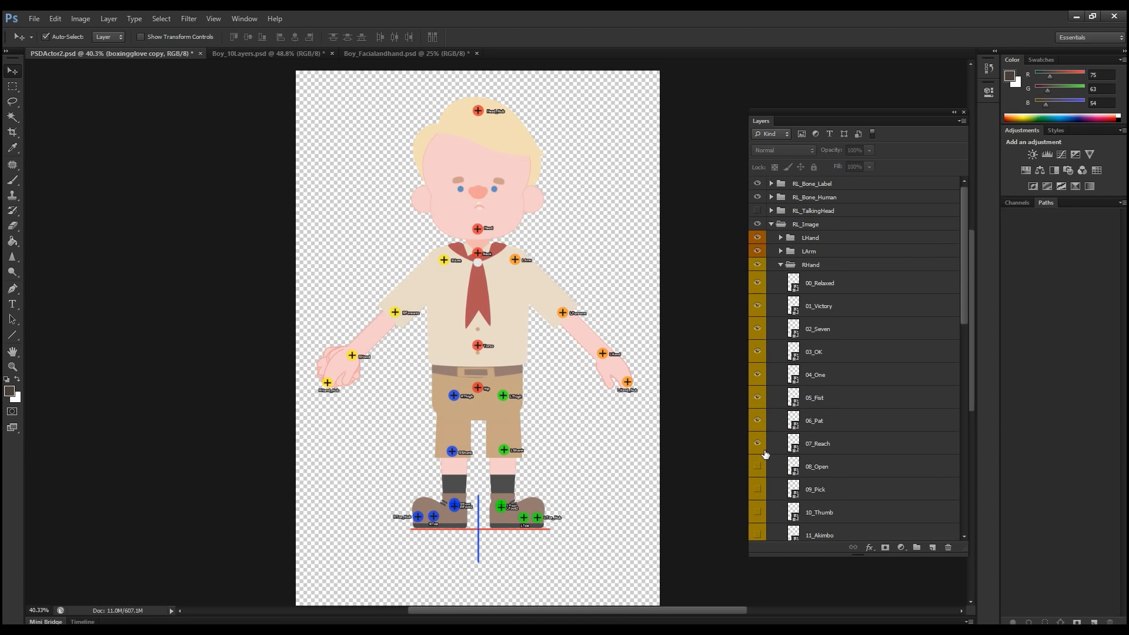
left_click_drag(764, 454, 755, 305)
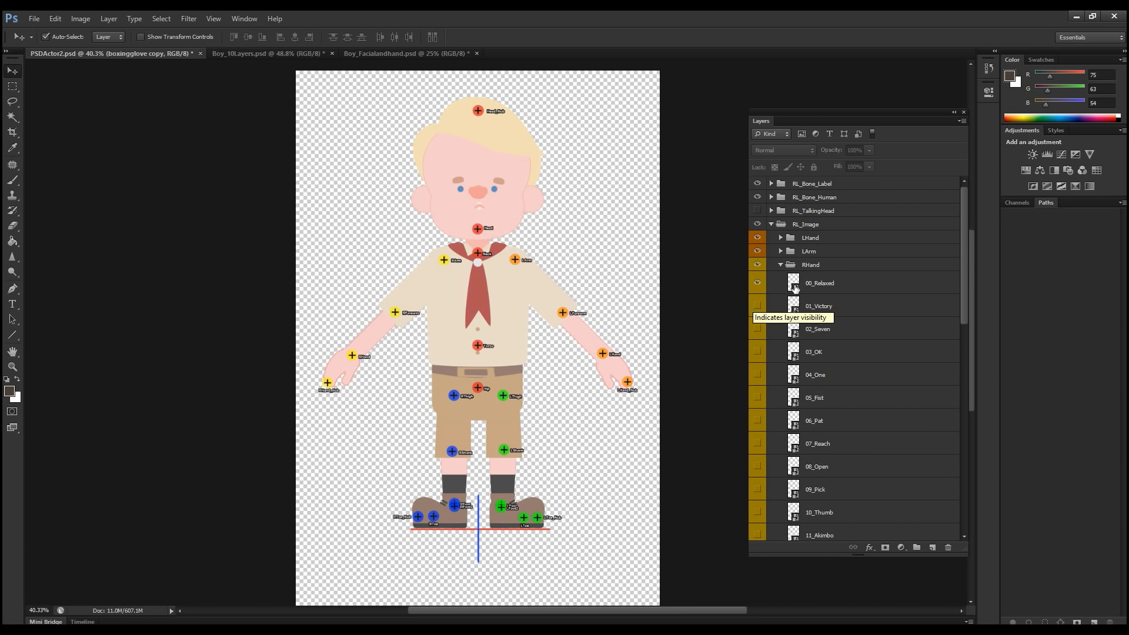
scroll(445, 349, "up", 2)
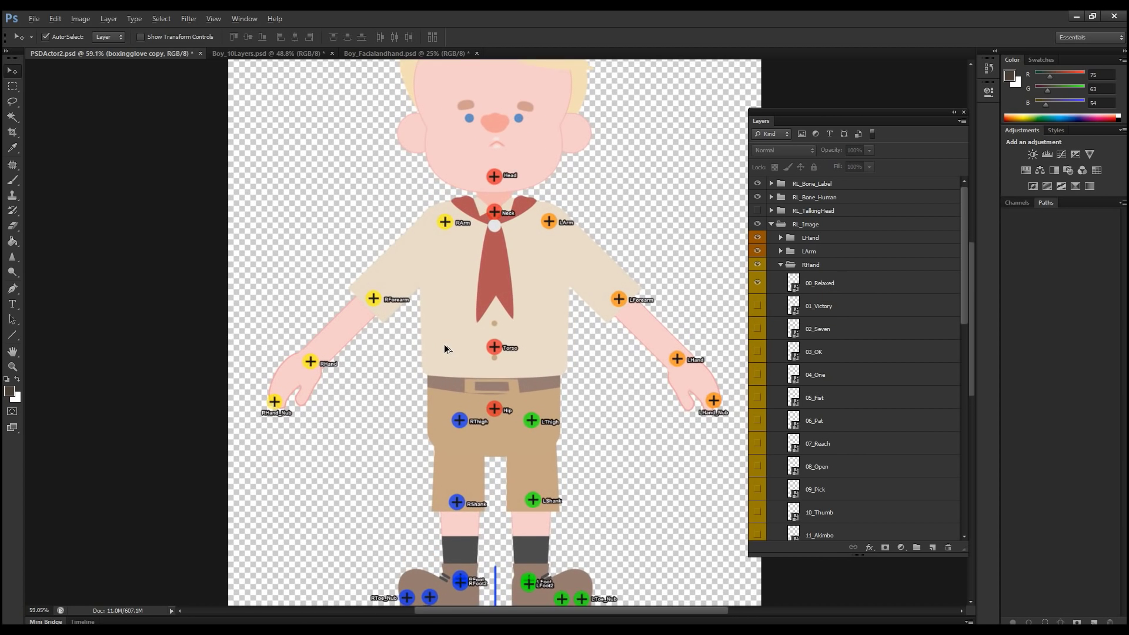
- Select hand layers 00_Relaxed through 29_Open and nudge them onto the right wrist
key("alt")
left_click(834, 286)
scroll(905, 364, "down", 10)
scroll(897, 423, "down", 2)
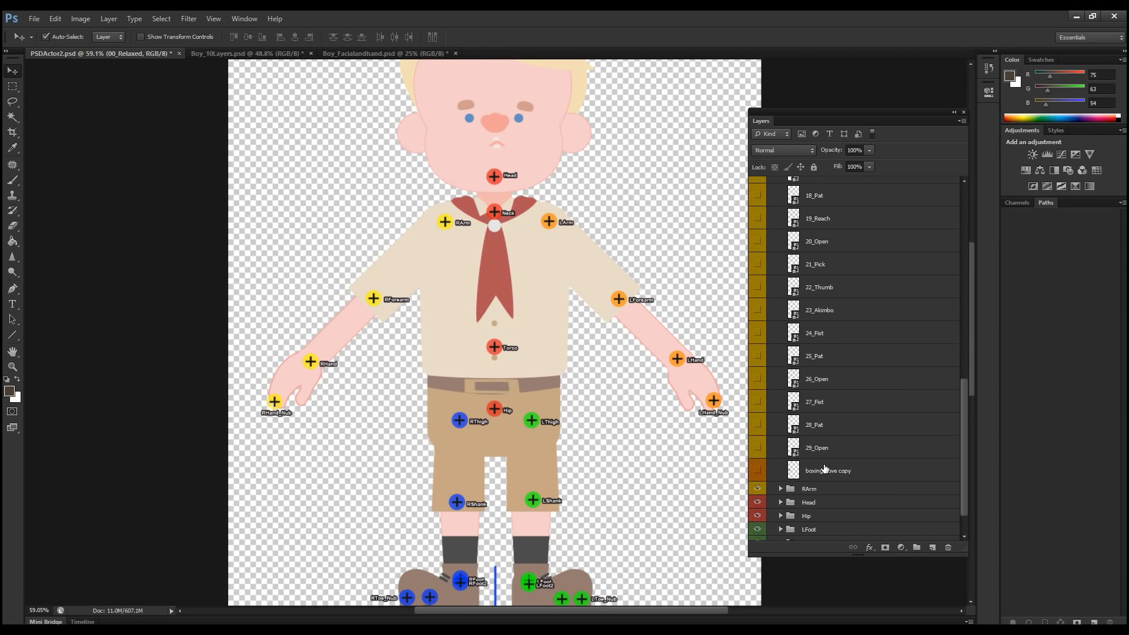
left_click(823, 448, "shift")
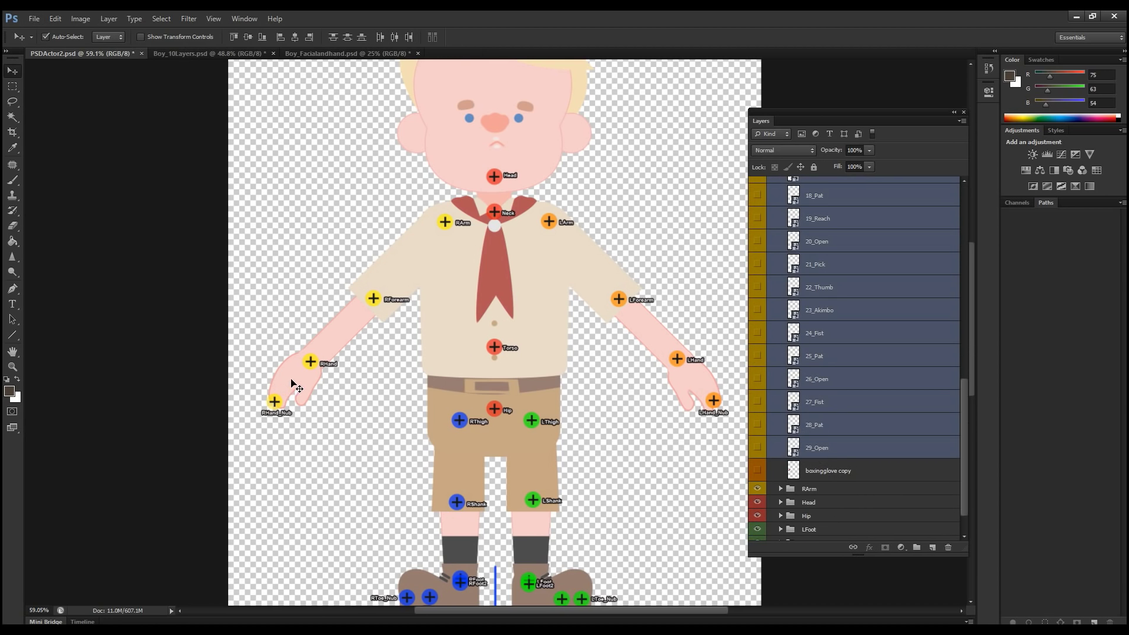
mouse_move(297, 386)
left_mouse_down()
mouse_move(305, 378)
mouse_move(295, 390)
left_mouse_up()
left_click(391, 428)
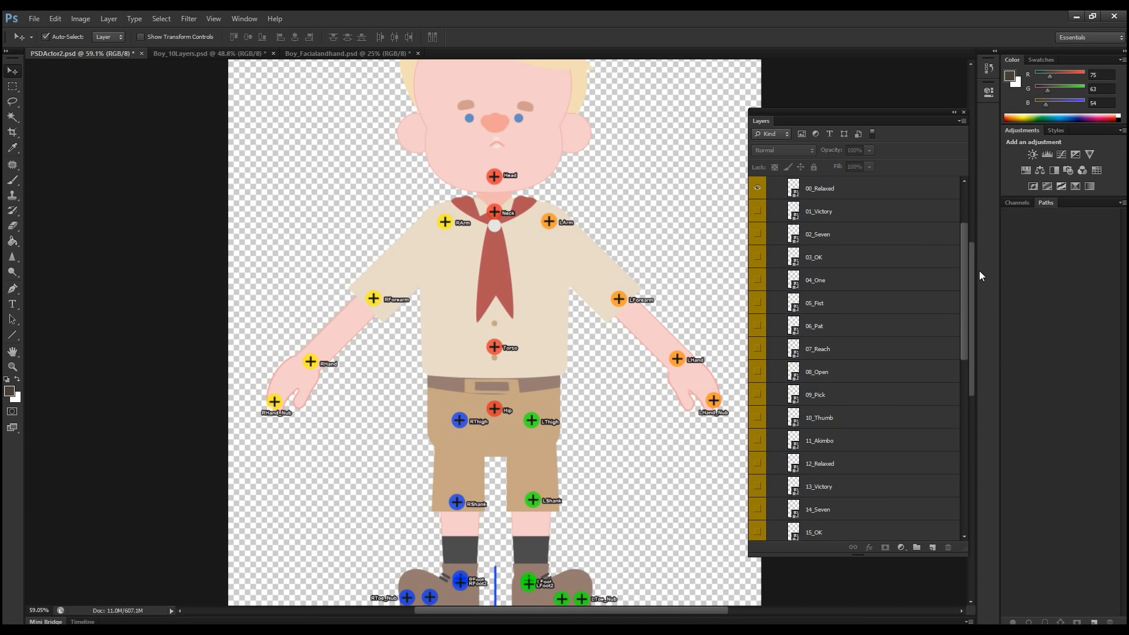
- Collapse the RHand group and recentre the boy in the window
scroll(847, 262, "up", 3)
left_click(782, 265)
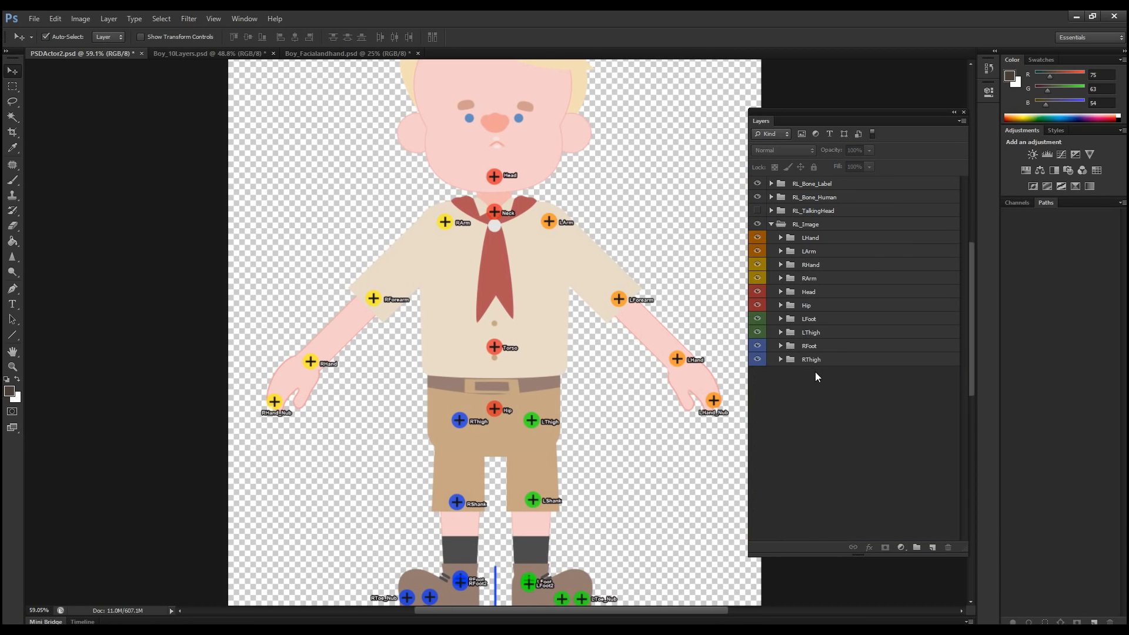
scroll(600, 288, "down", 2)
left_click_drag(599, 288, 574, 317)
- Save the actor as PSDActor3.psd, accepting the Photoshop Format Options
left_click(34, 18)
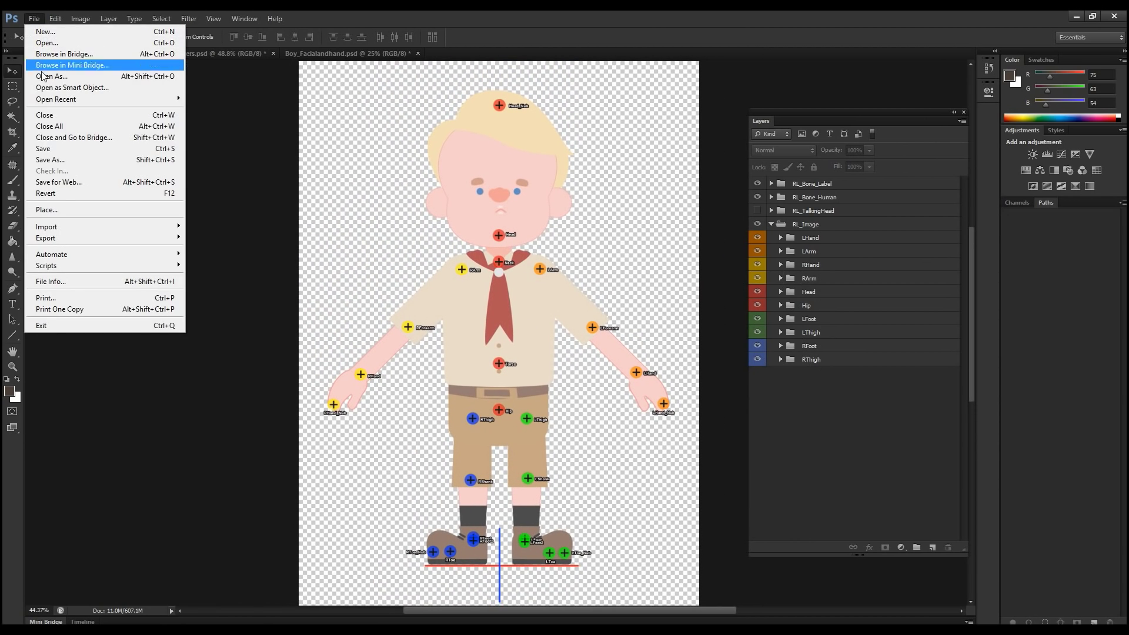
left_click(61, 159)
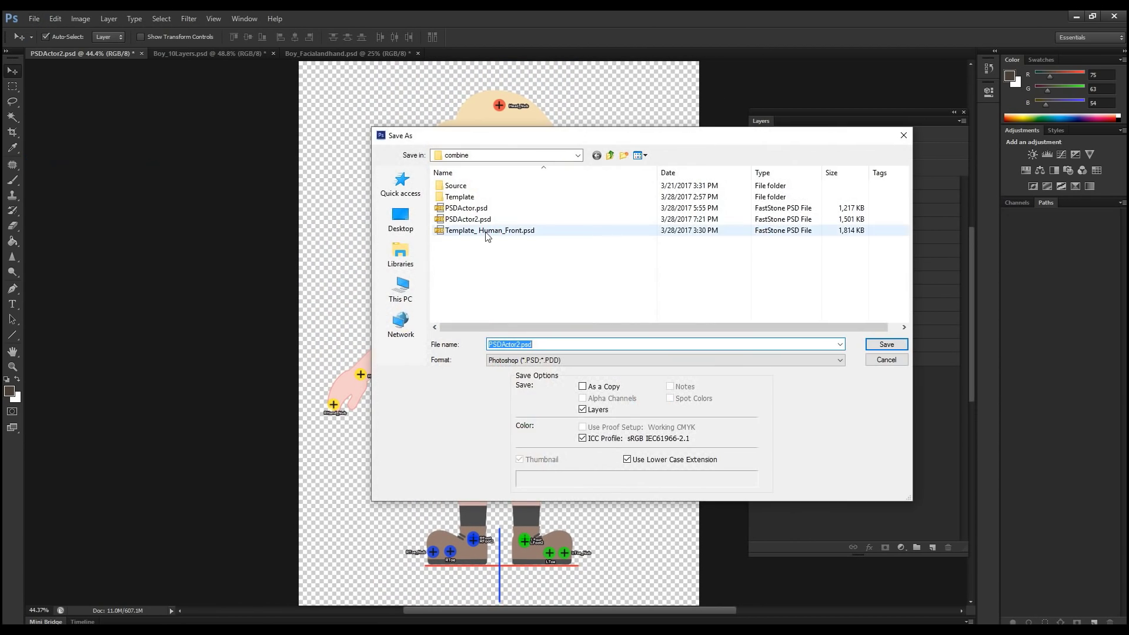
left_click(515, 345)
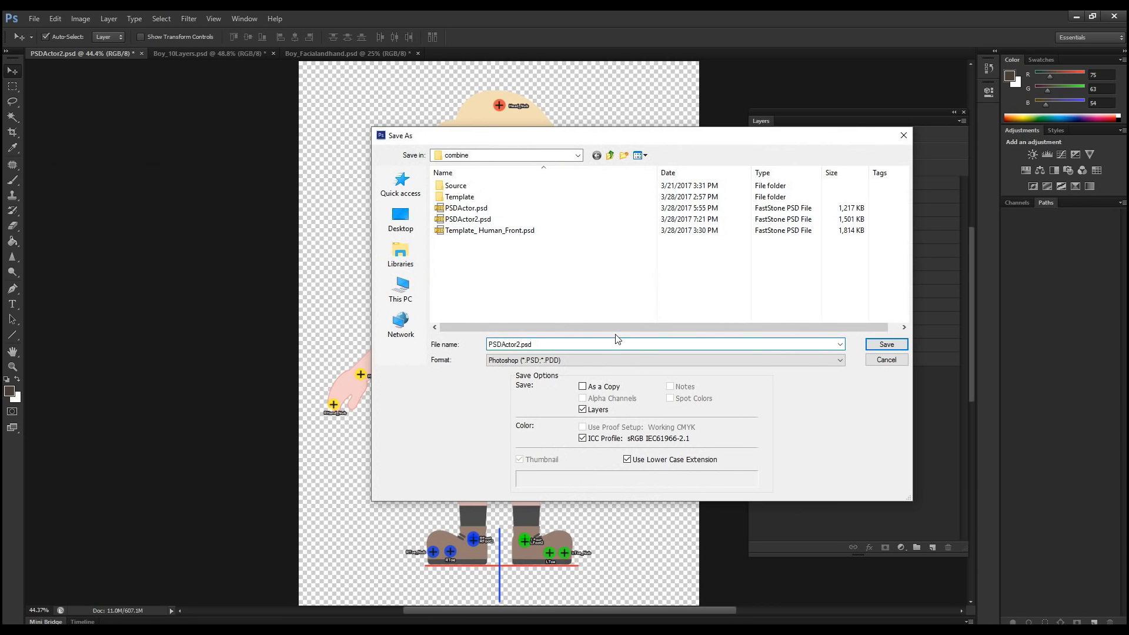
type("3")
key("Return")
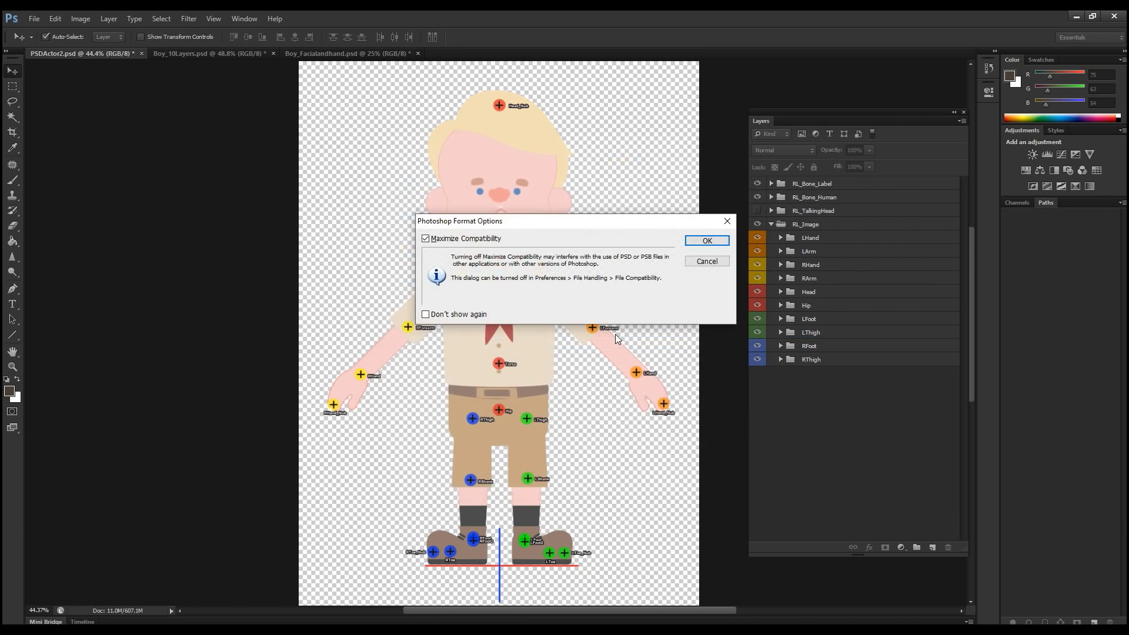
left_click(709, 240)
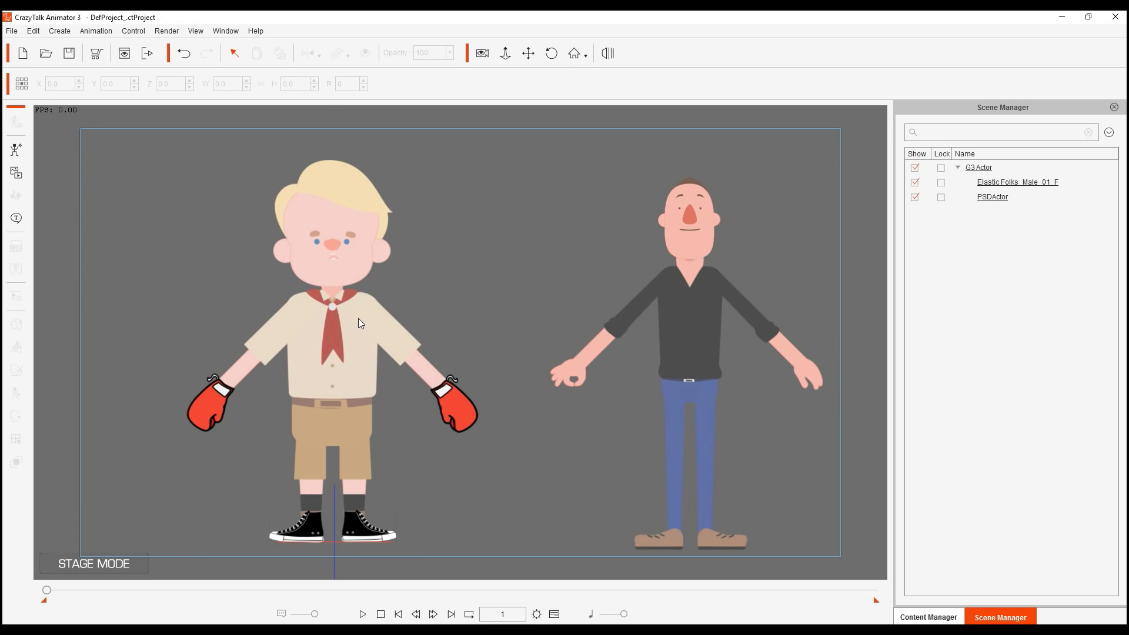
- In the Sprite Editor, replace both boxing gloves with the LHand and RHand sprites
left_click(360, 322)
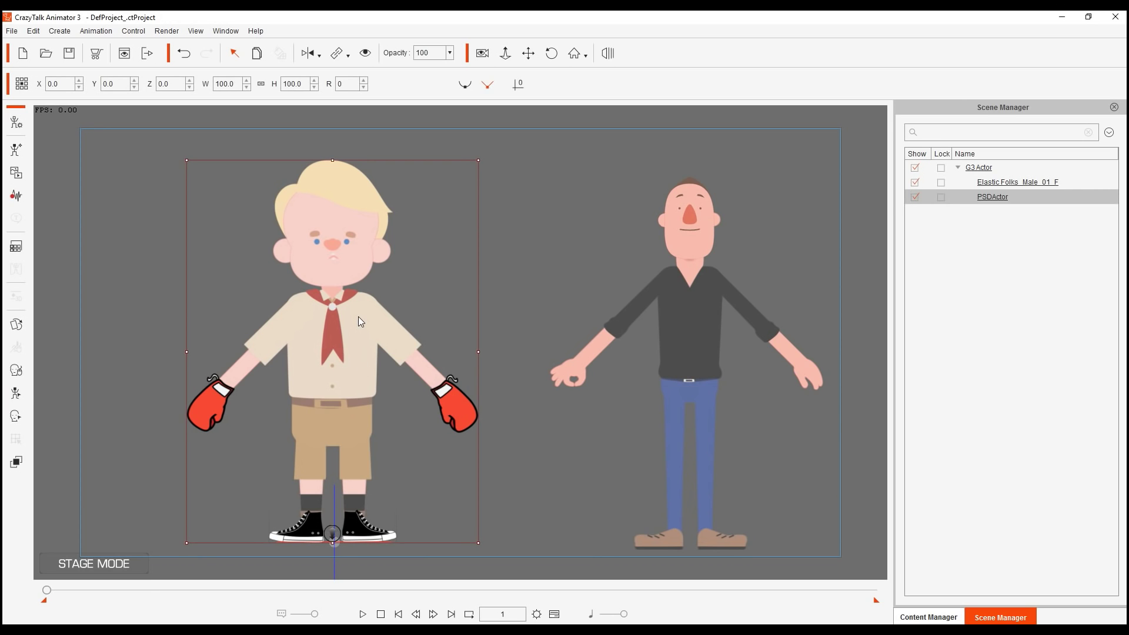
left_click(16, 324)
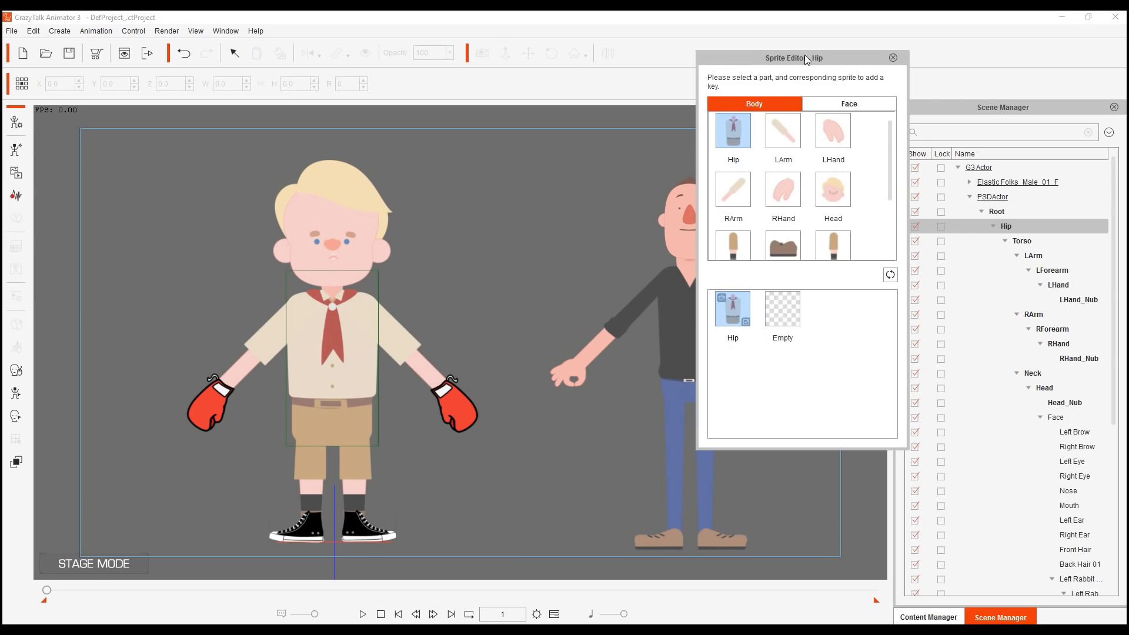
left_click(658, 256)
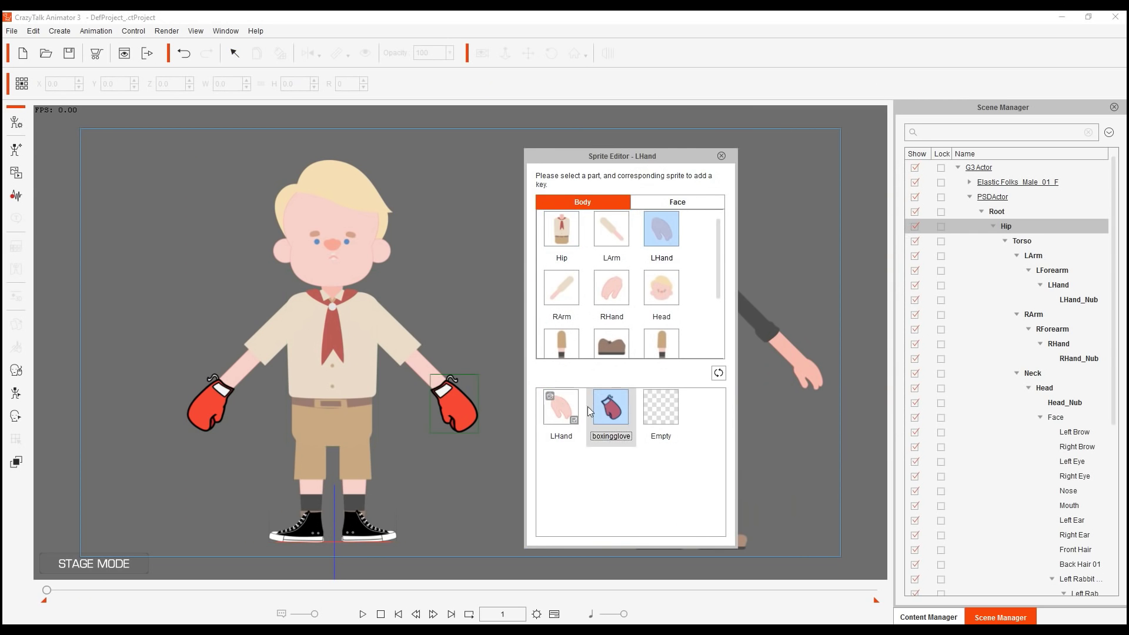
left_click(576, 410)
left_click(610, 288)
left_click(561, 408)
- Restore brown shoes on both feet, close the Sprite Editor and reselect the boy
left_click(366, 536)
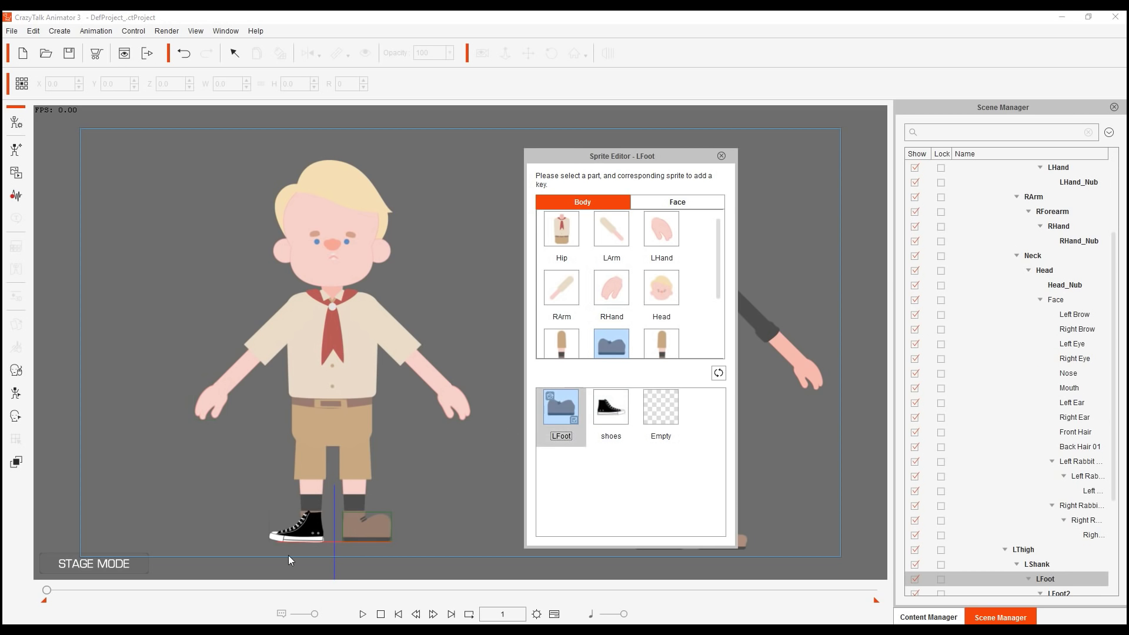
left_click(318, 530)
left_click(561, 407)
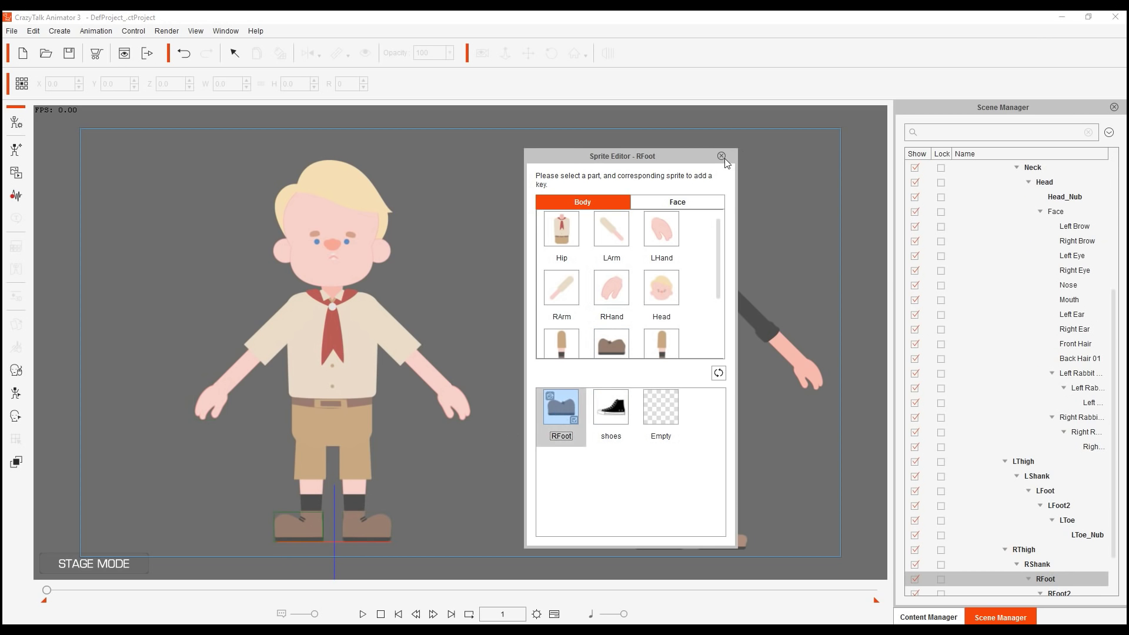
left_click(722, 157)
left_click(755, 188)
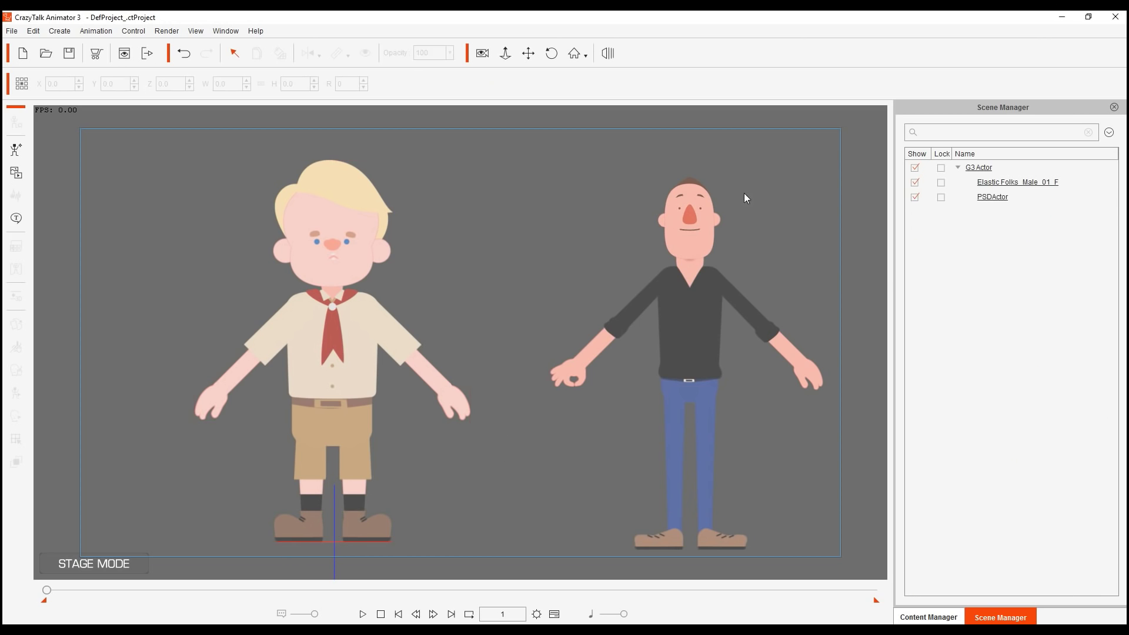
left_click(334, 246)
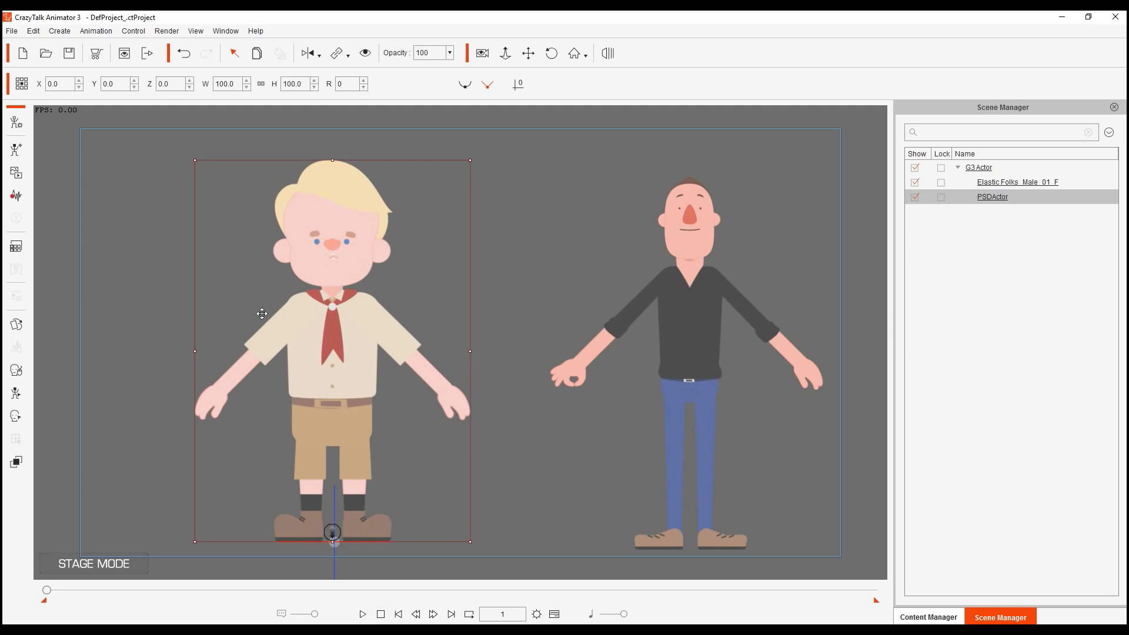
- Import PSDActor3.psd into the boy's Character Composer as a Full Actor
left_click(17, 123)
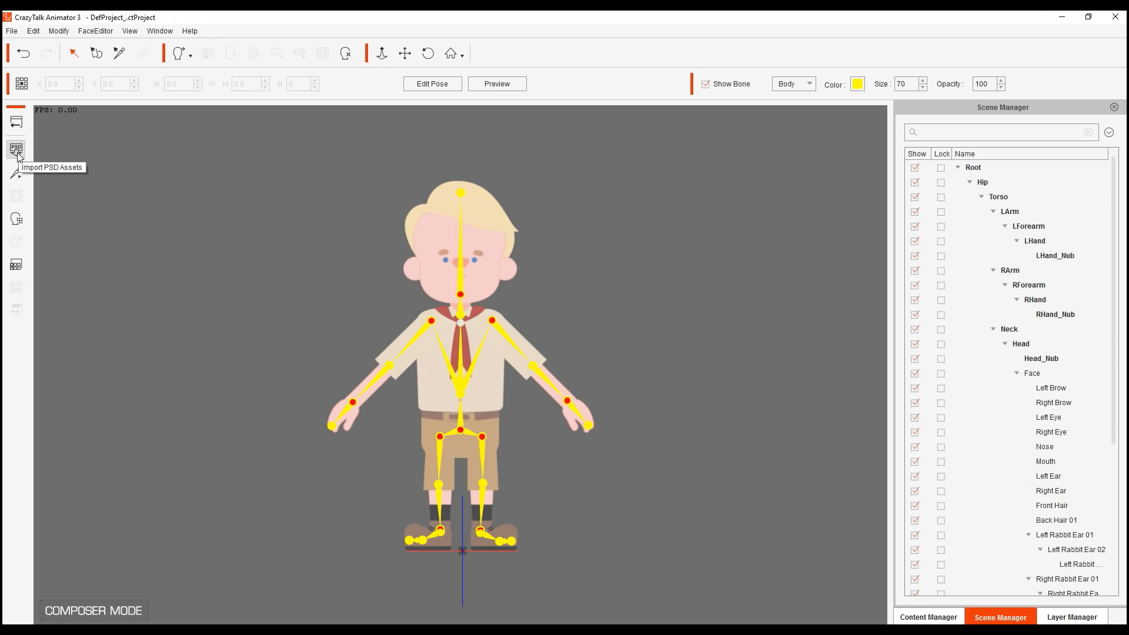
left_click(17, 151)
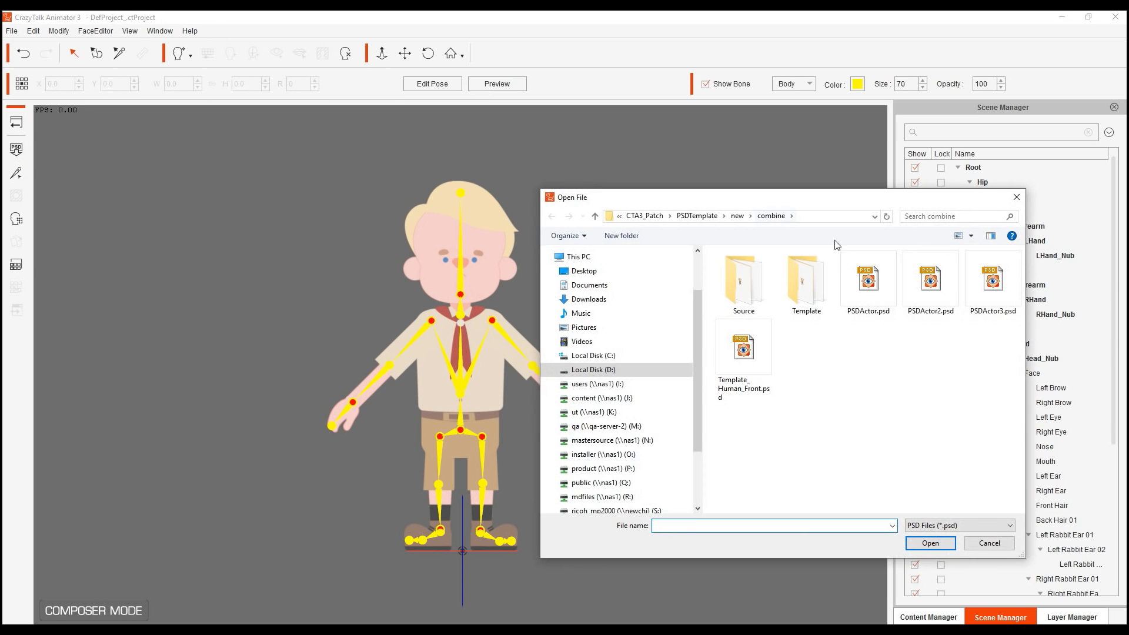
double_click(992, 281)
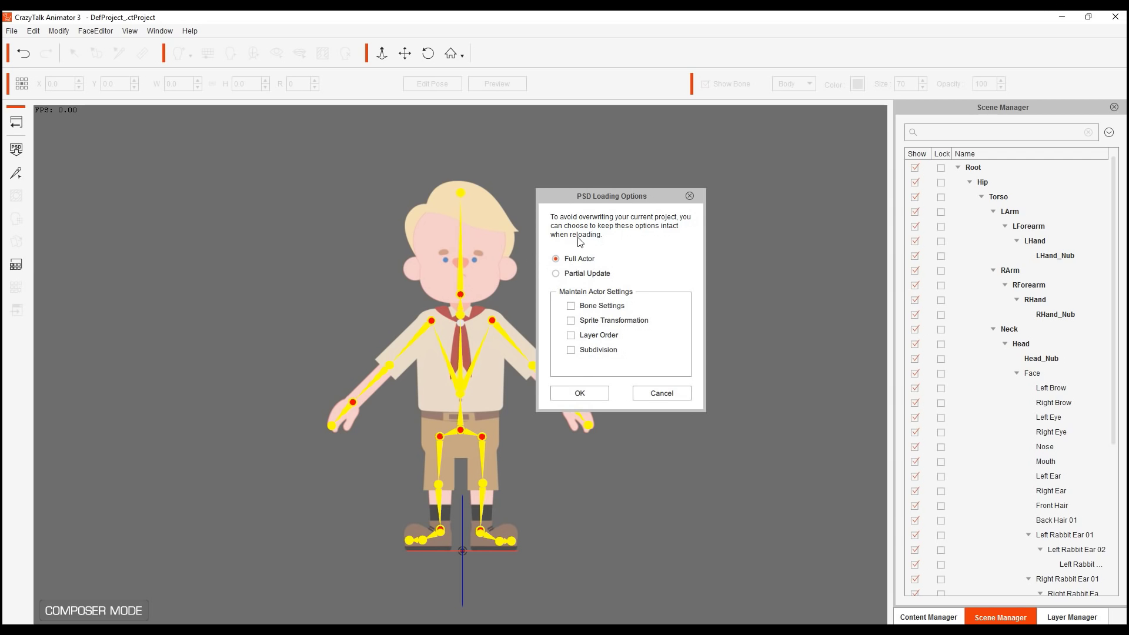
left_click(581, 393)
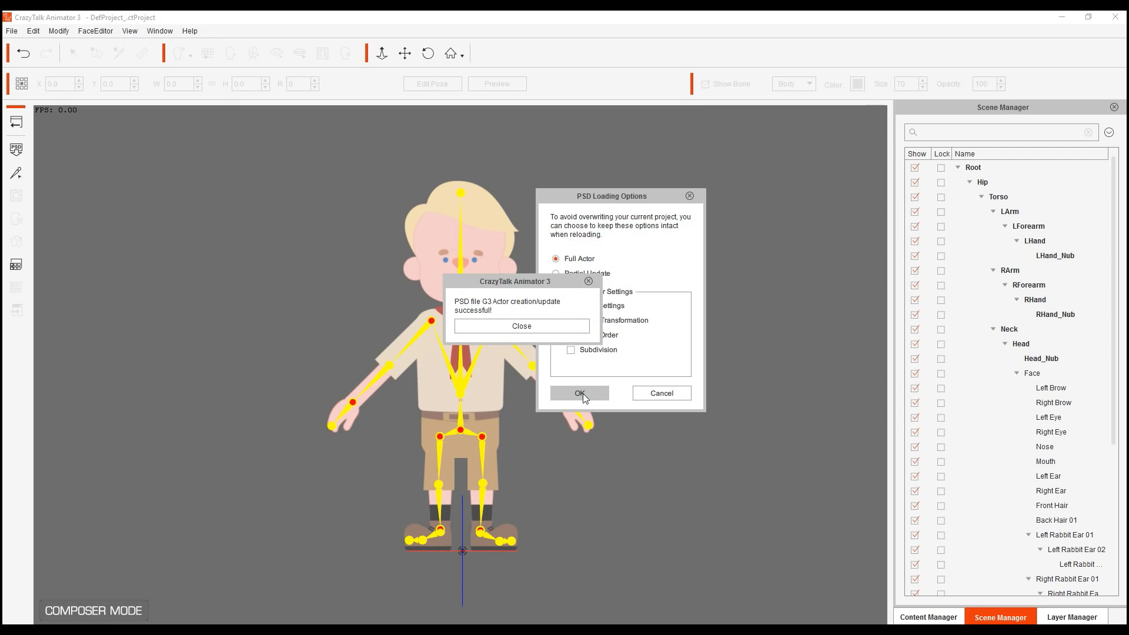
left_click(563, 327)
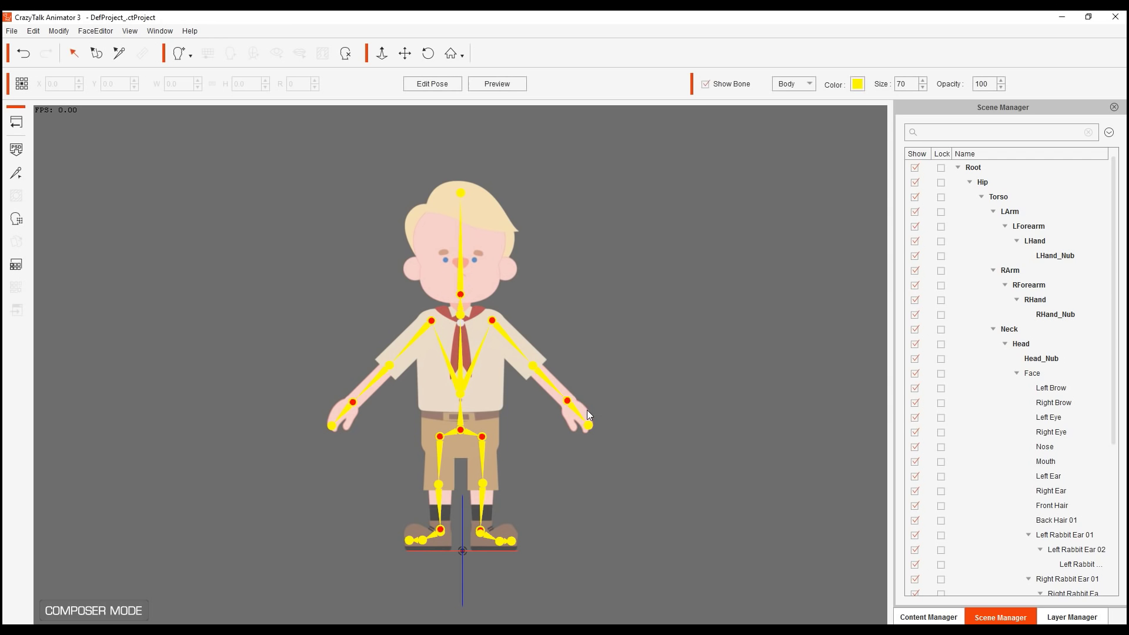
left_click(573, 408)
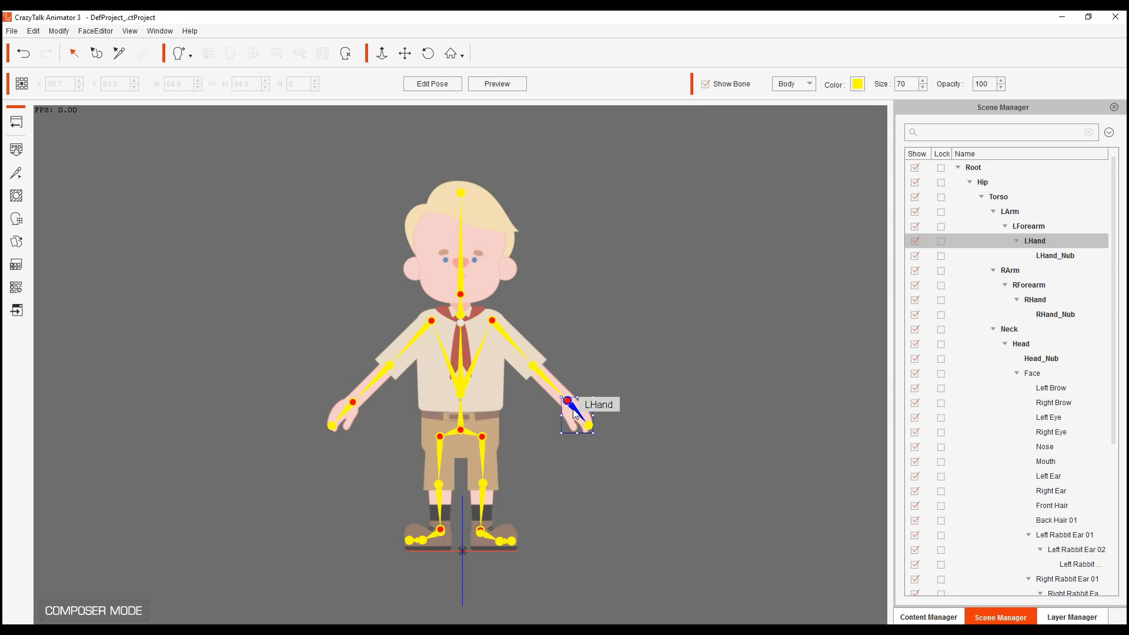
left_click(17, 241)
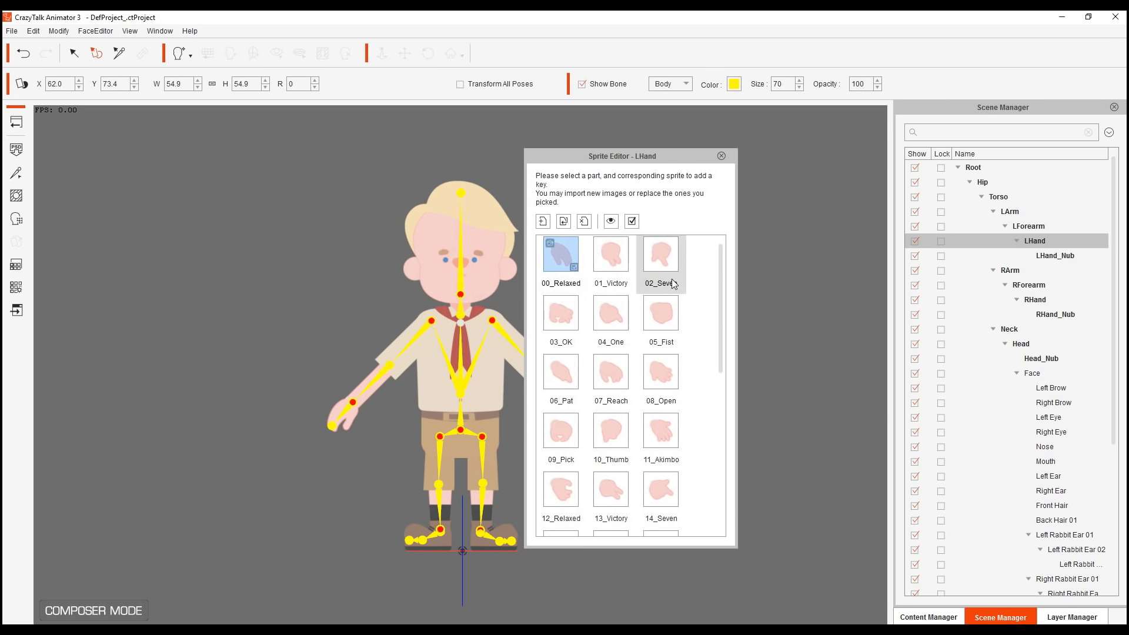
left_click_drag(661, 160, 741, 161)
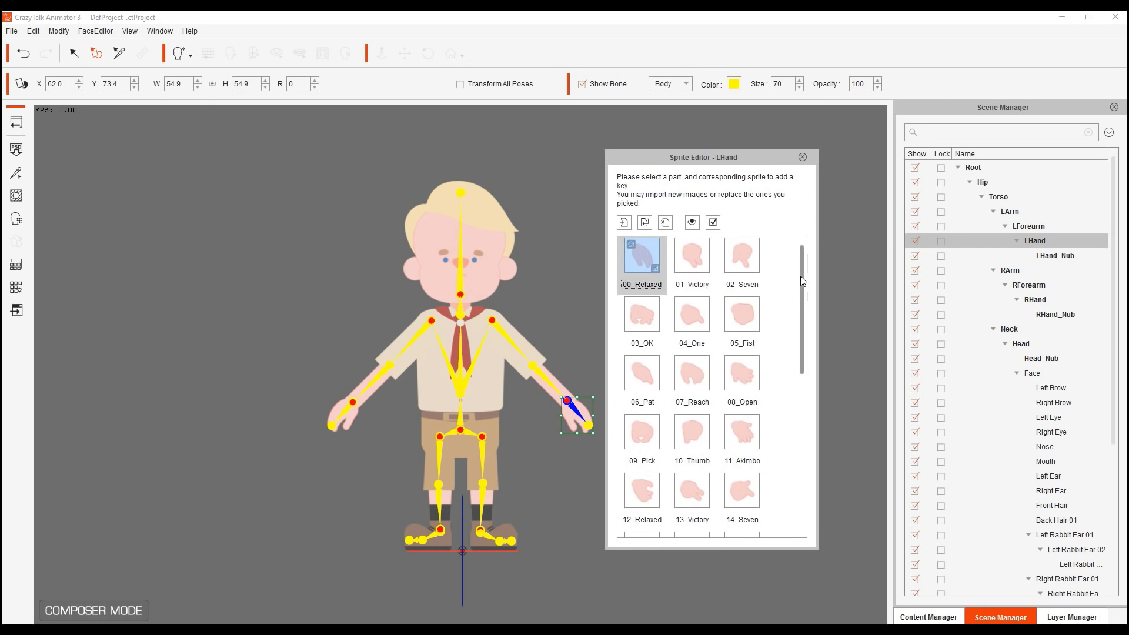
left_click_drag(799, 280, 799, 436)
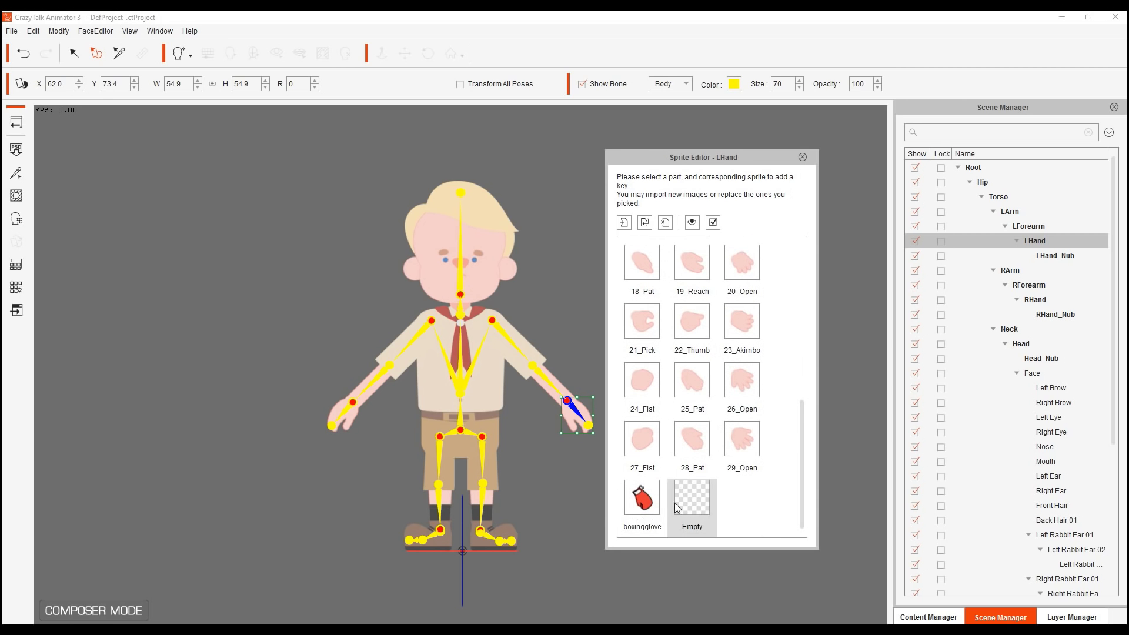
left_click_drag(802, 458, 801, 303)
left_click(708, 316)
left_click(742, 314)
left_click(742, 372)
left_click(691, 372)
left_click(642, 372)
left_click(641, 432)
left_click(742, 431)
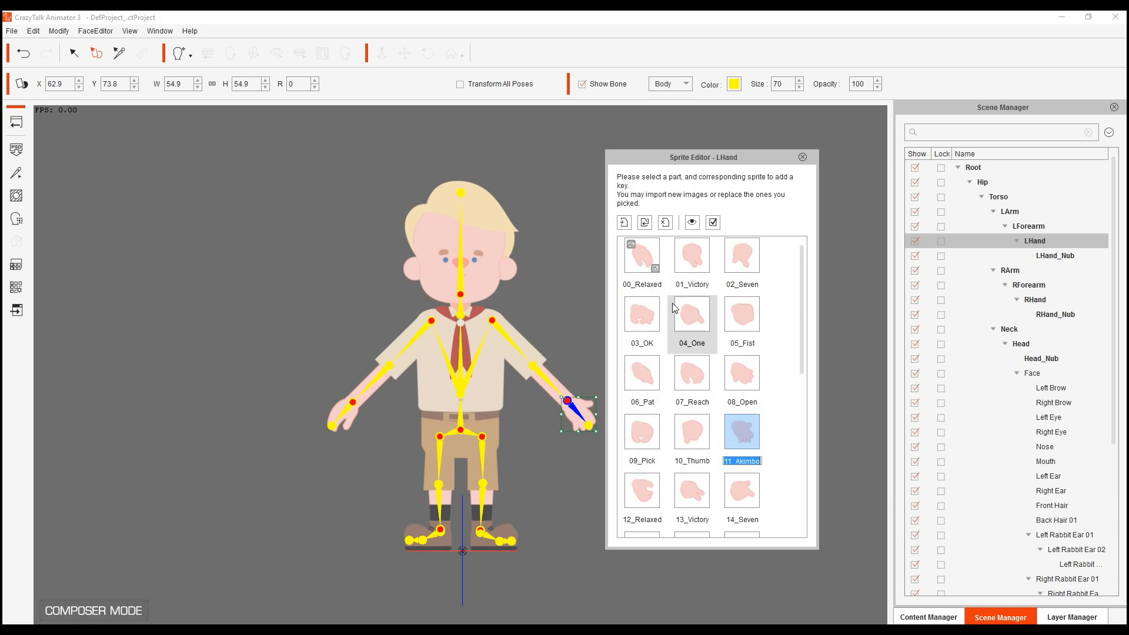
left_click(647, 262)
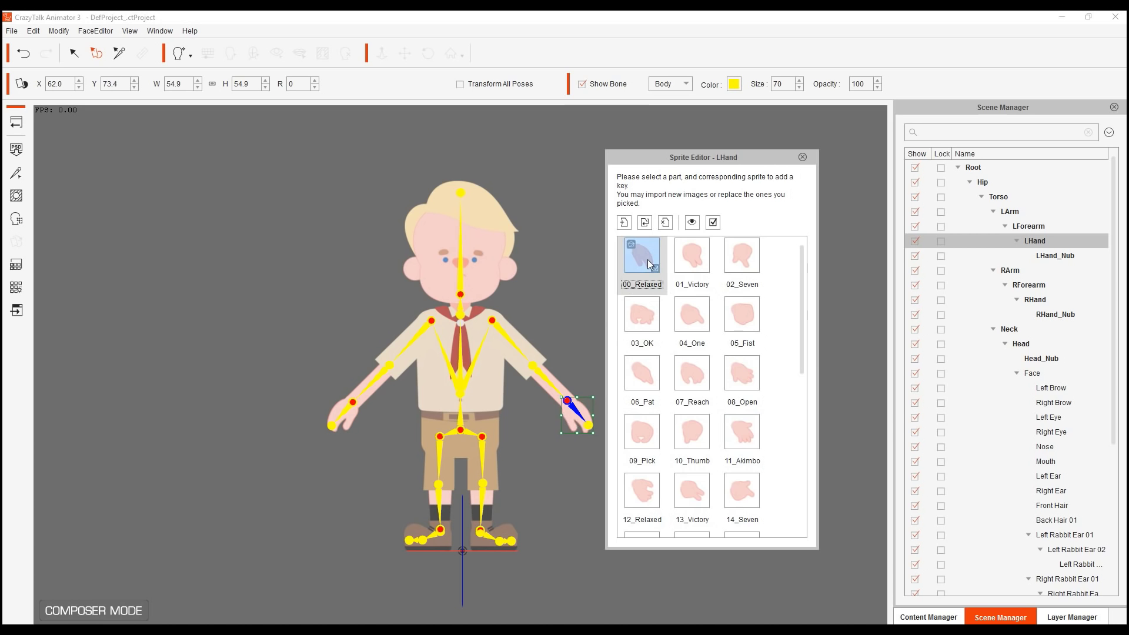
left_click(348, 410)
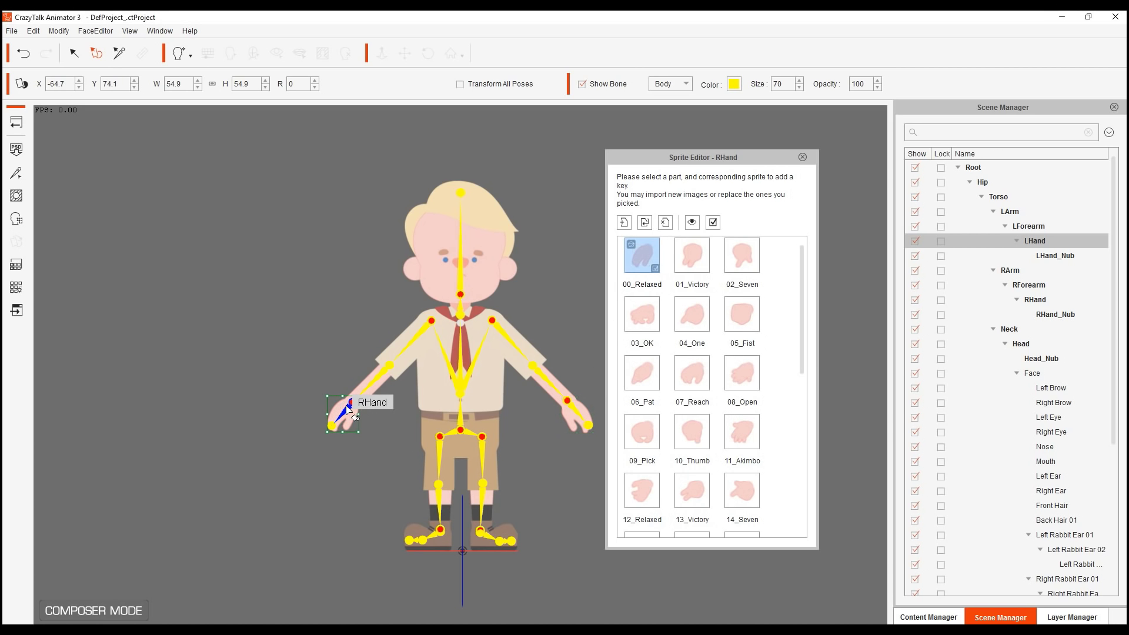
left_click_drag(803, 288, 795, 449)
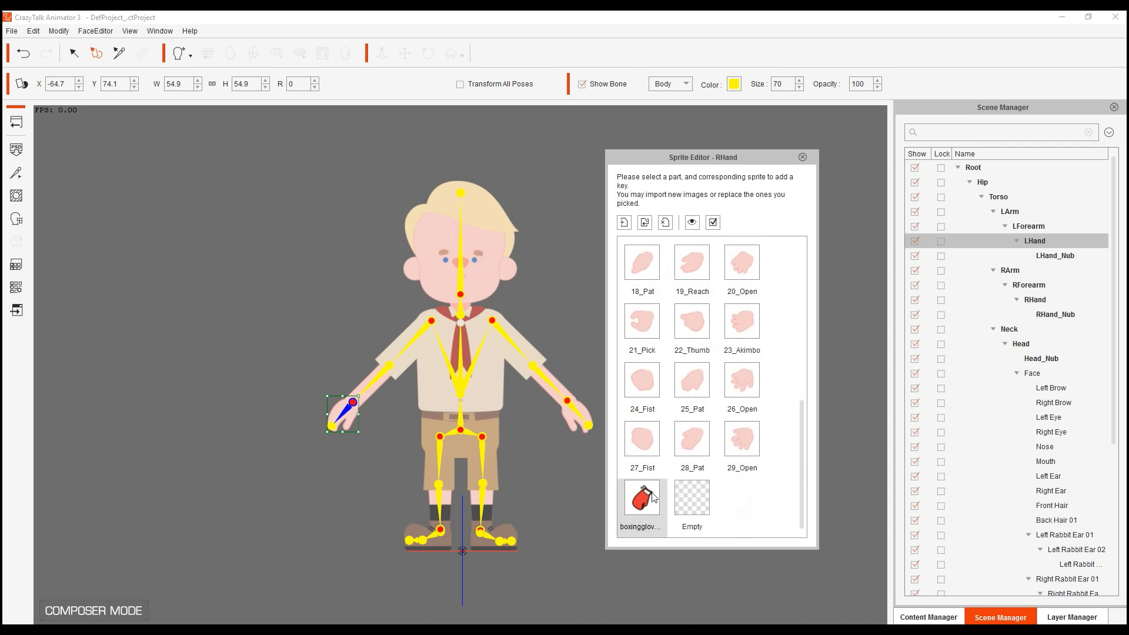
left_click(802, 157)
left_click(702, 204)
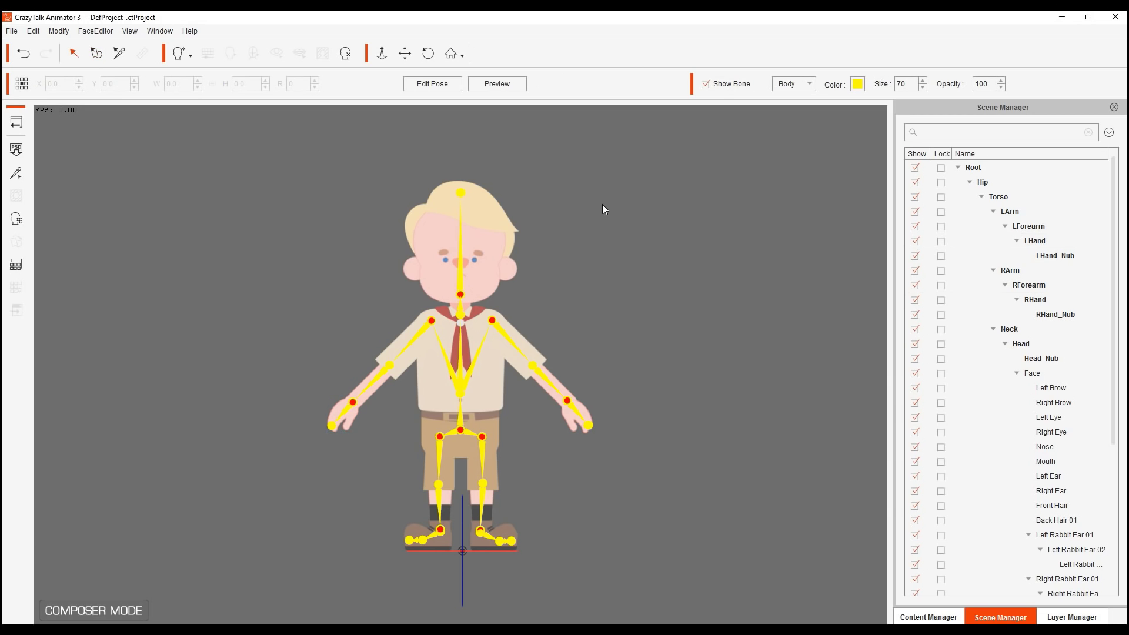
- Back on stage, apply hand pose calibration.ct8Motion to the boy, stop playback, and move the man closer
left_click(16, 122)
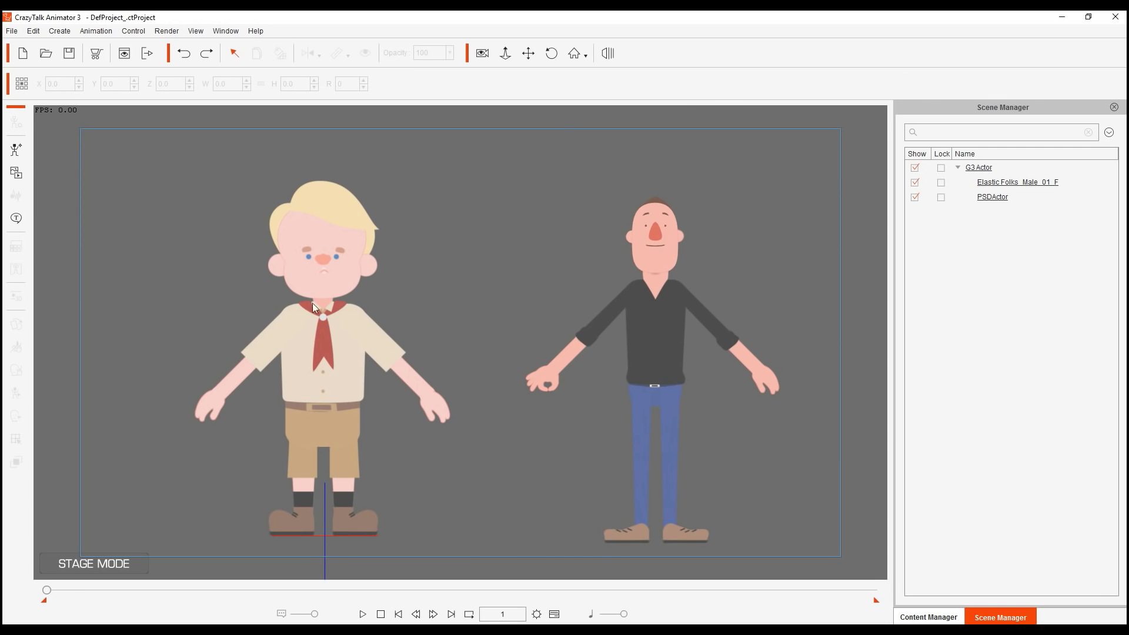
key("alt+Tab")
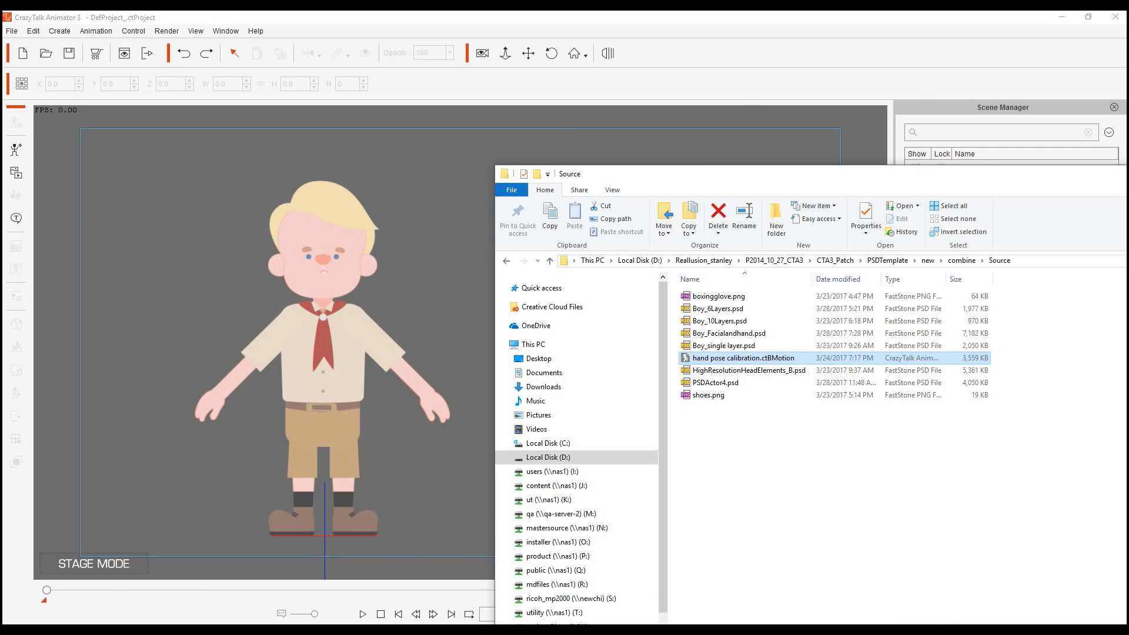
left_click_drag(716, 361, 319, 375)
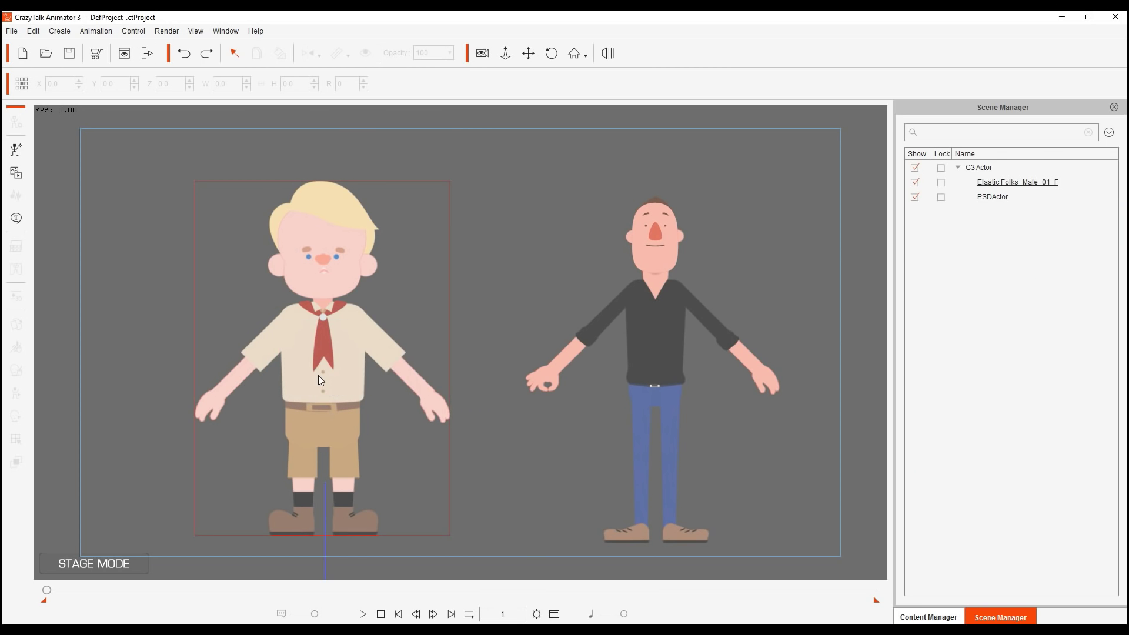
left_click(381, 614)
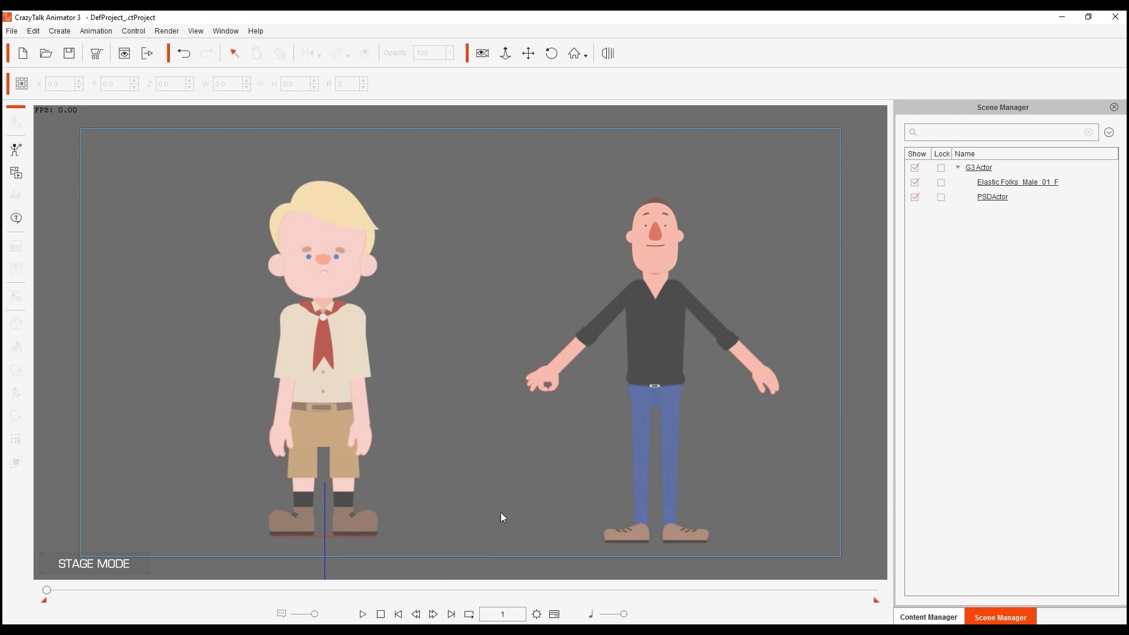
left_click_drag(632, 336, 544, 338)
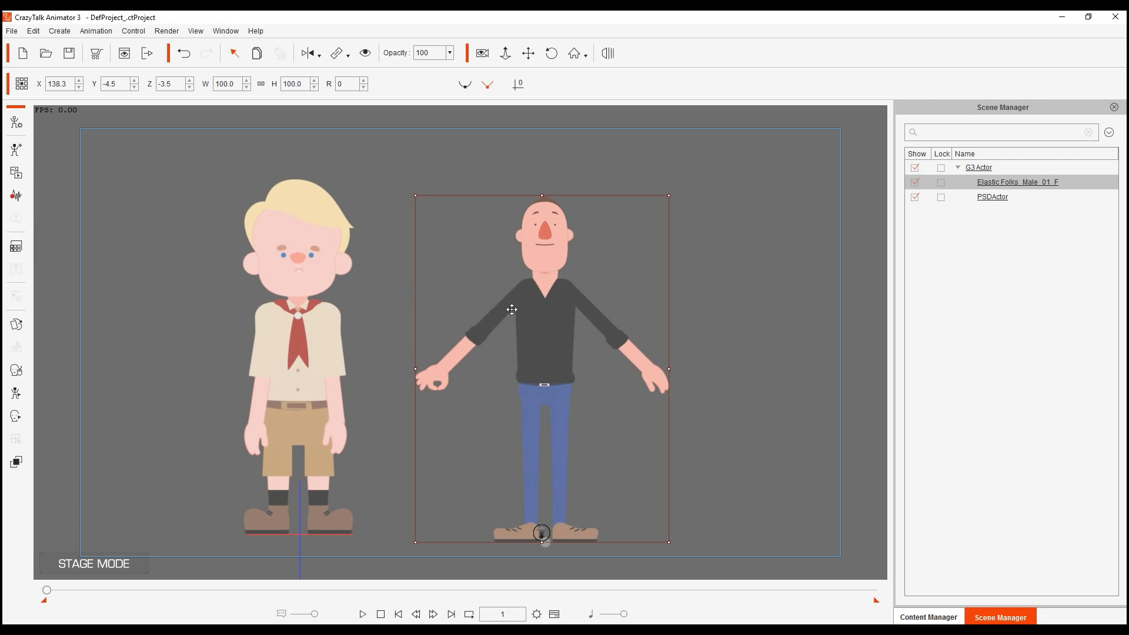
- Apply hand pose calibration.ct8Motion to the man and play both characters, stopping at frame 985
key("alt+Tab")
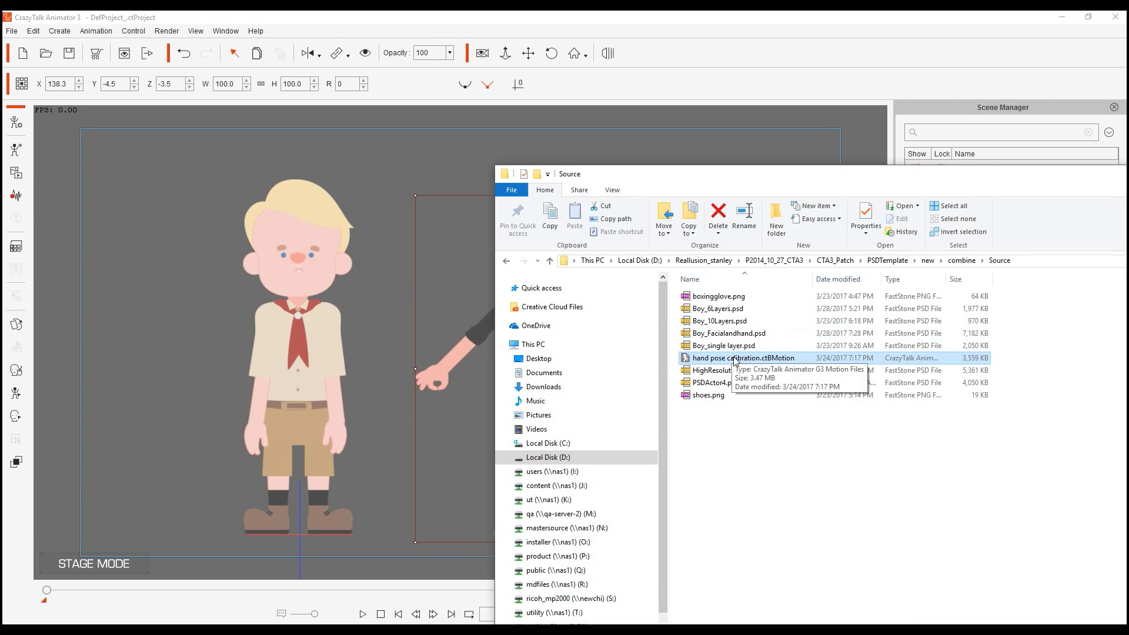
left_click_drag(693, 338, 541, 324)
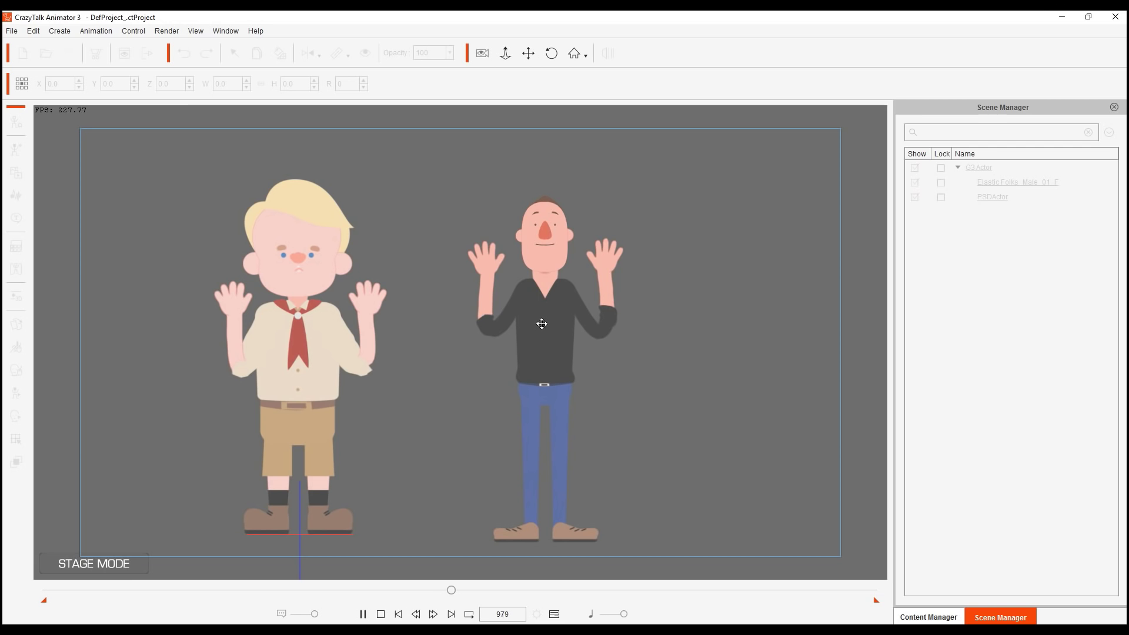
key("space")
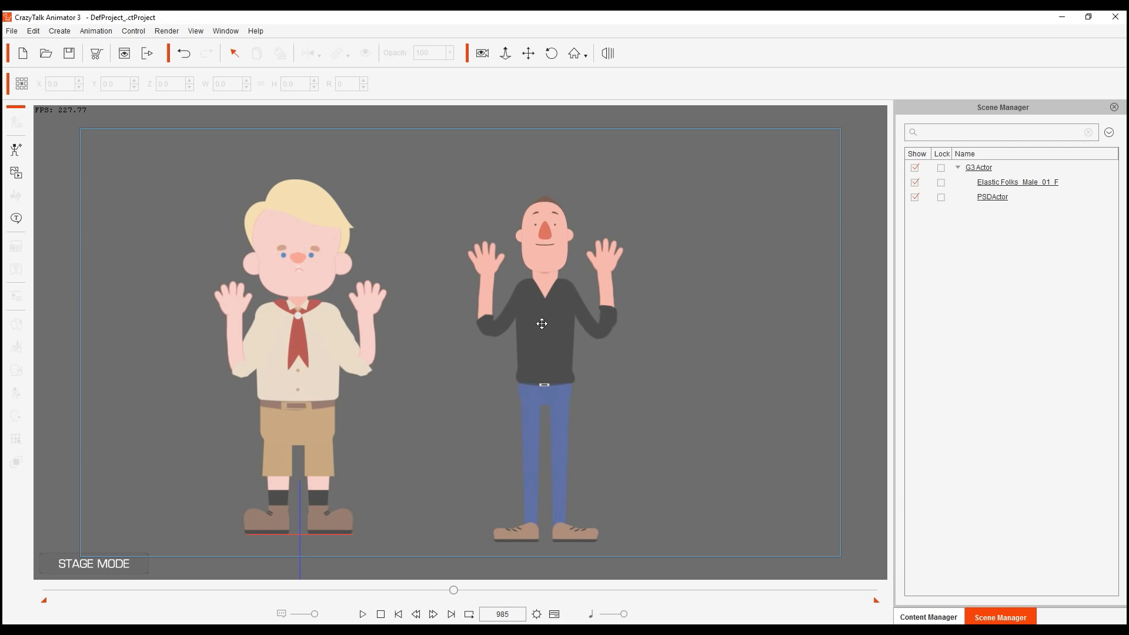